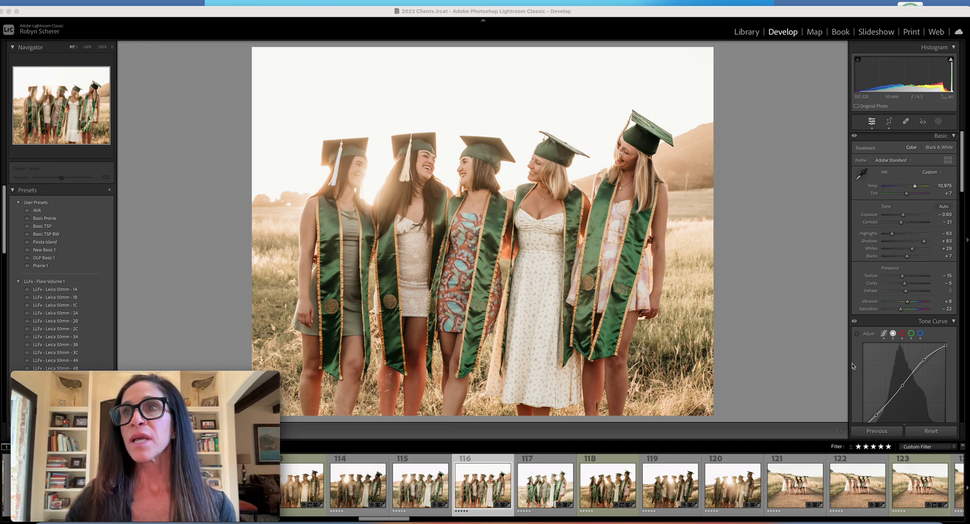
- Reset all develop edits on photo 116 and apply the Basic TSP user preset
{"action": "left_click", "coordinate": [936, 432]}
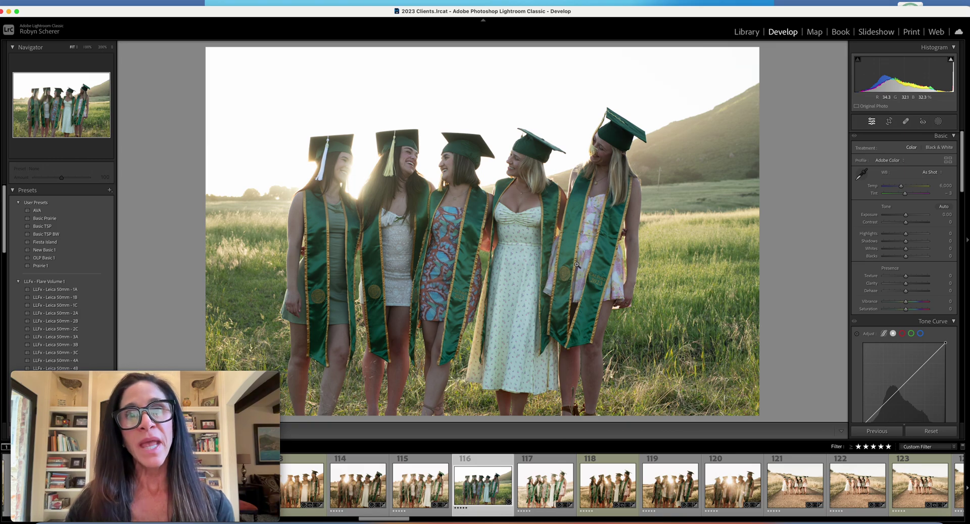
{"action": "left_click", "coordinate": [86, 227]}
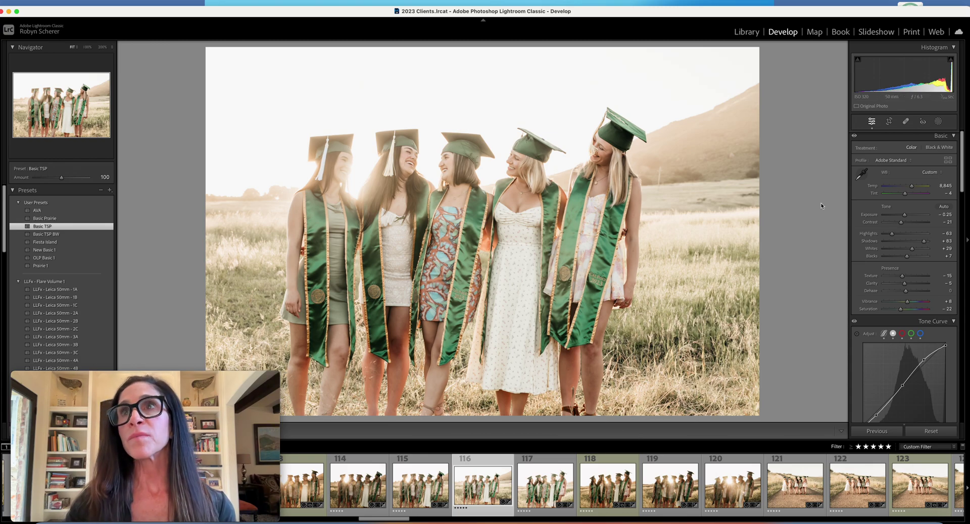
- Sample the white balance from the long white dress and set Temp to 11,485, Tint to +8 and Exposure to −0.35
{"action": "left_click", "coordinate": [860, 177]}
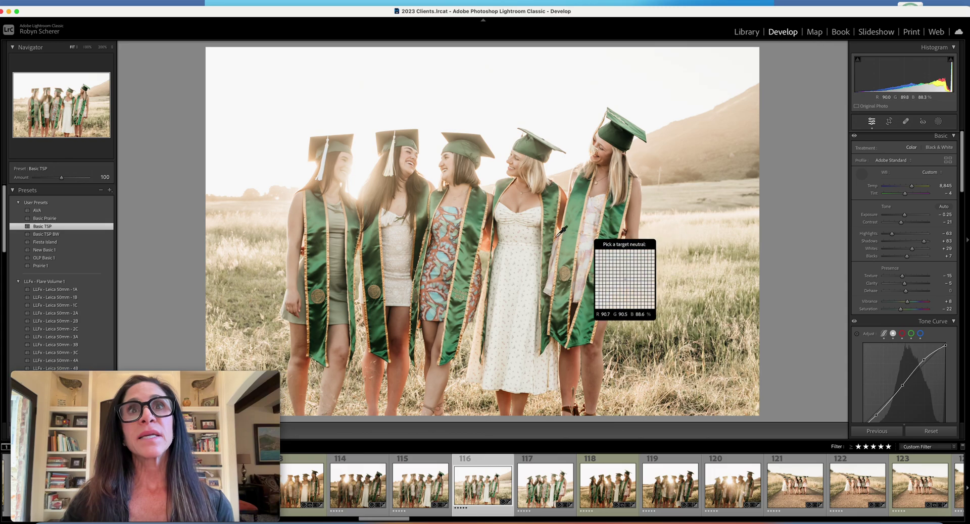
{"action": "left_click", "coordinate": [523, 251]}
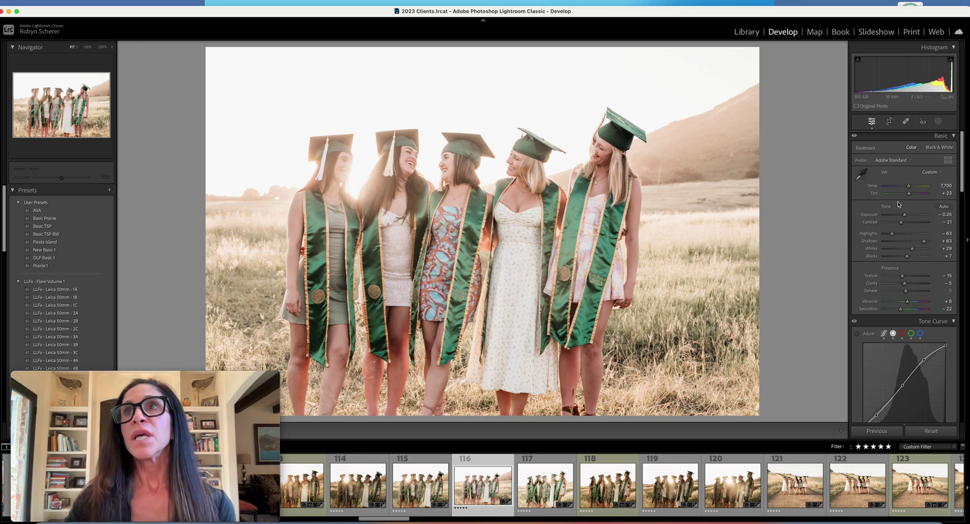
{"action": "left_click_drag", "start_coordinate": [909, 196], "coordinate": [907, 196]}
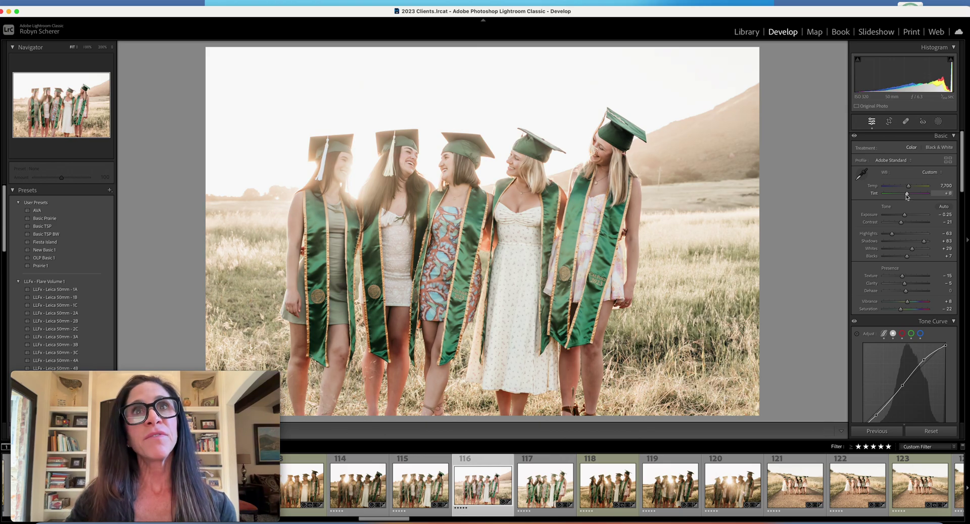
{"action": "left_click_drag", "start_coordinate": [908, 186], "coordinate": [904, 216]}
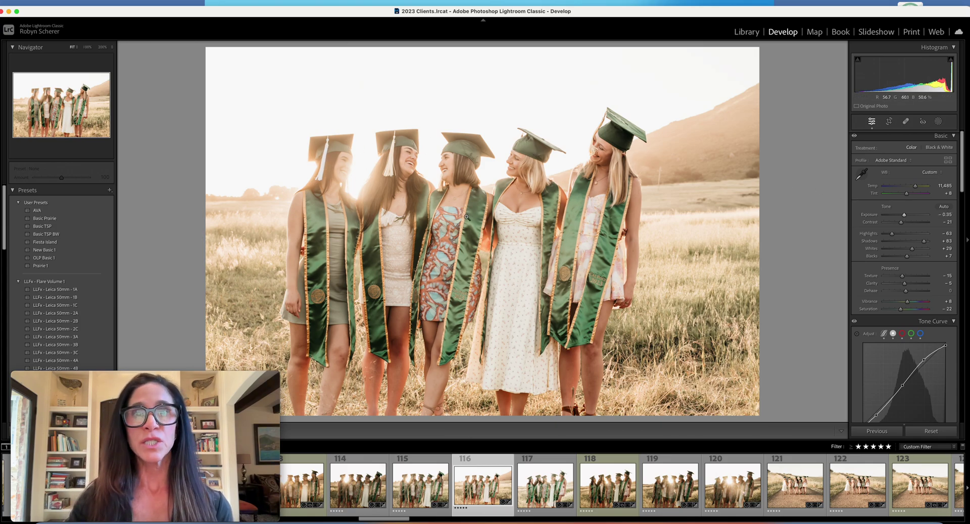
- Crop the photo to the 4 x 5 / 8 x 10 aspect, recentre it on the five graduates and trim slightly from the bottom
{"action": "left_click", "coordinate": [889, 121]}
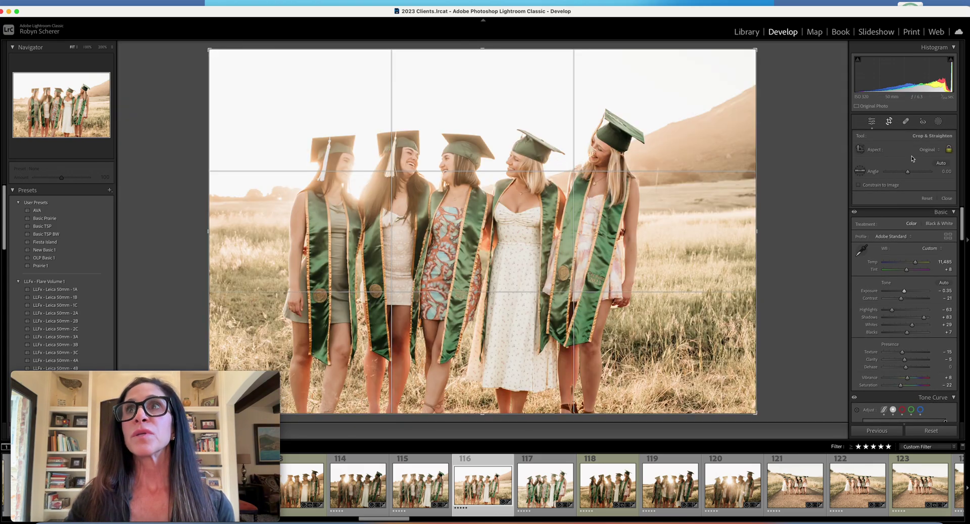
{"action": "left_click", "coordinate": [931, 151]}
{"action": "left_click", "coordinate": [929, 180]}
{"action": "left_click_drag", "start_coordinate": [586, 201], "coordinate": [601, 200]}
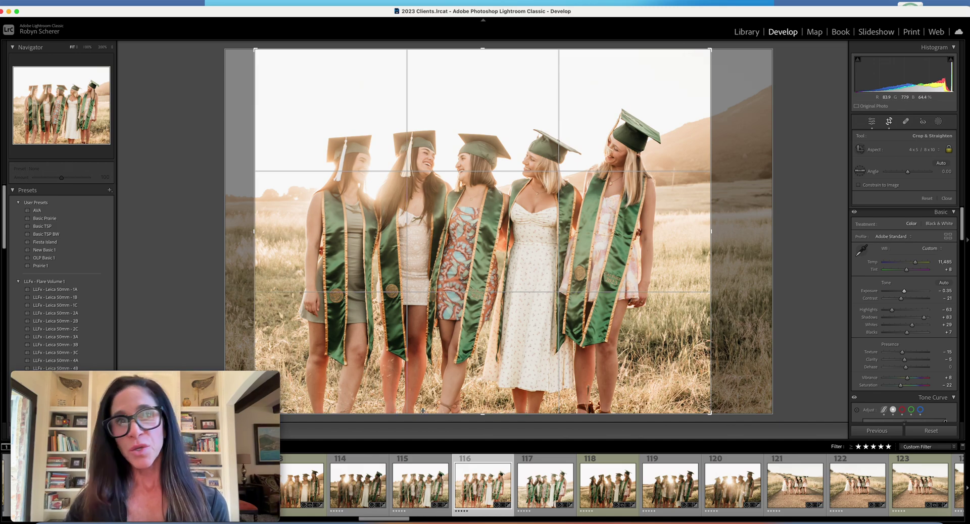
{"action": "left_click_drag", "start_coordinate": [482, 413], "coordinate": [482, 403]}
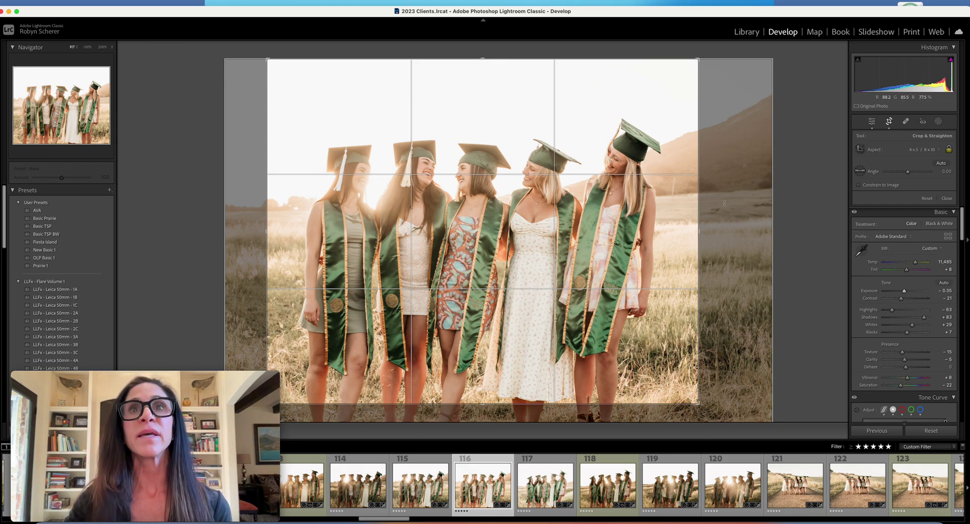
{"action": "key", "text": "Return"}
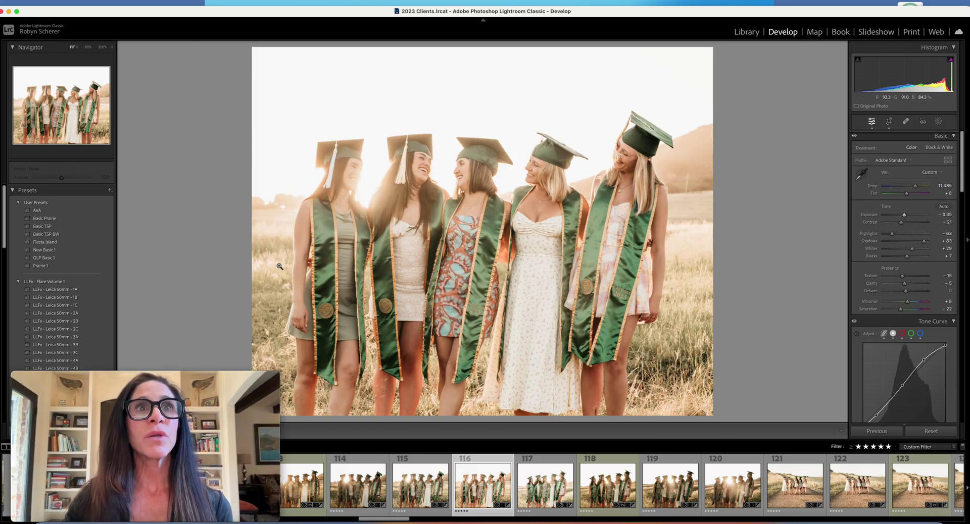
- Reopen the crop and shift the photo slightly sideways so the group sits more centred in the frame
{"action": "key", "text": "r"}
{"action": "left_click_drag", "start_coordinate": [656, 178], "coordinate": [662, 176]}
{"action": "key", "text": "Return"}
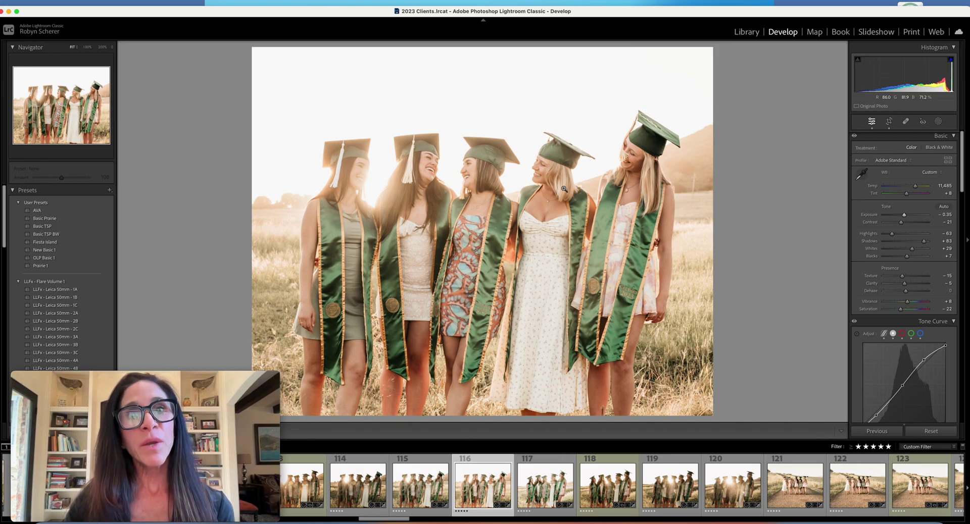
{"action": "left_click", "coordinate": [862, 174]}
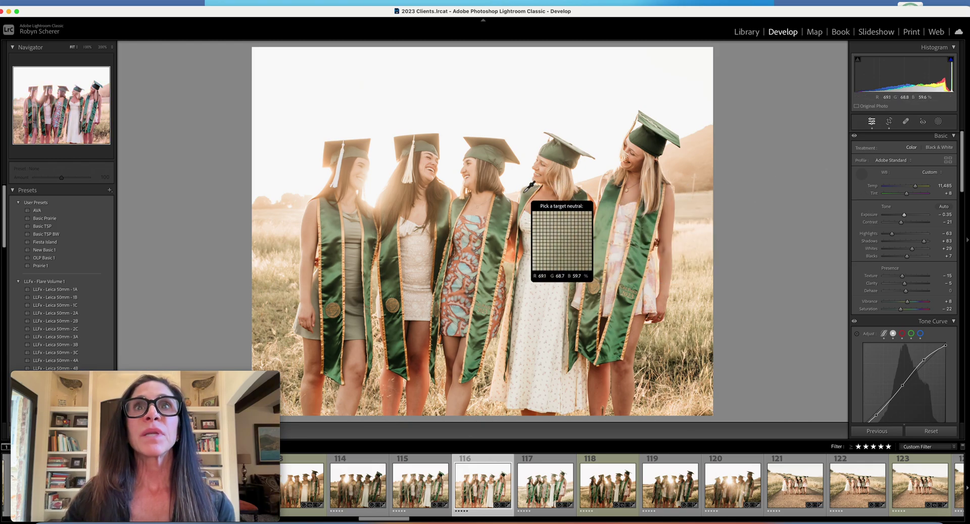
{"action": "left_click", "coordinate": [861, 174]}
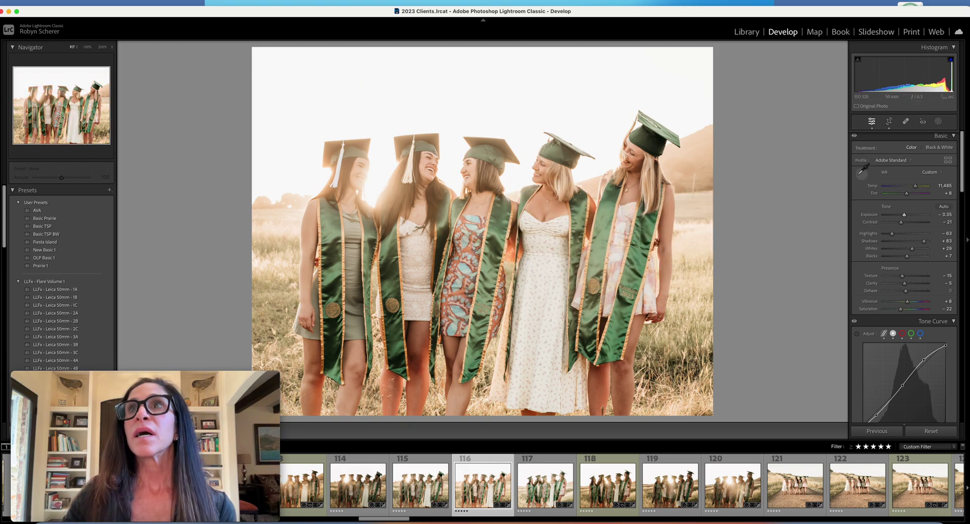
{"action": "left_click", "coordinate": [87, 47]}
{"action": "left_click", "coordinate": [861, 174]}
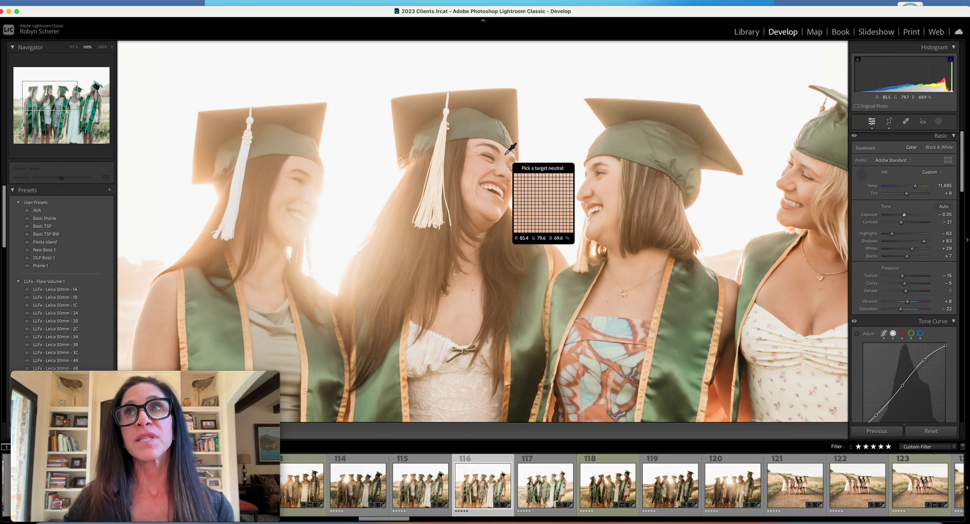
{"action": "left_click", "coordinate": [861, 174]}
{"action": "left_click", "coordinate": [756, 219]}
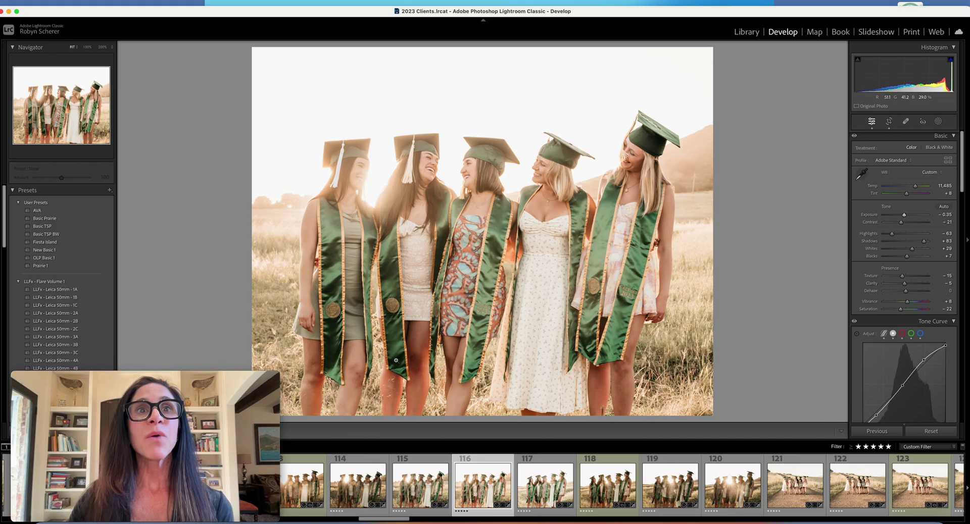
- Heal the blemishes on the knee of the graduate in the plain sage dress using a smaller healing brush
{"action": "left_click", "coordinate": [368, 381]}
{"action": "left_click_drag", "start_coordinate": [447, 364], "coordinate": [460, 289]}
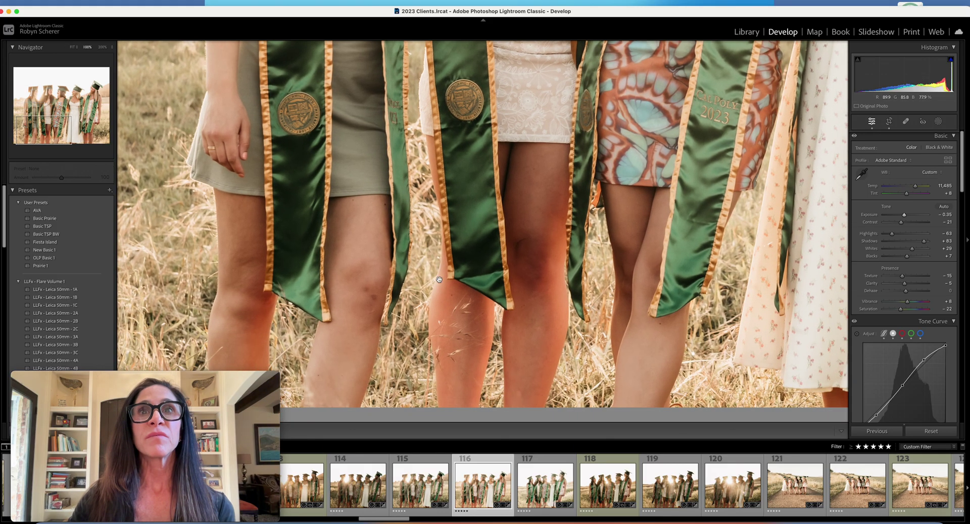
{"action": "left_click", "coordinate": [905, 121]}
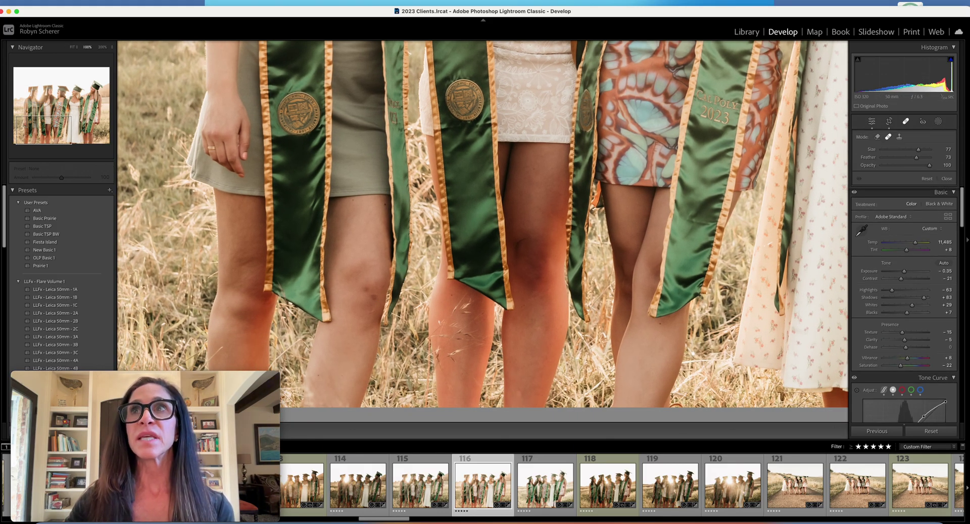
{"action": "scroll", "coordinate": [364, 288], "scroll_direction": "down", "scroll_amount": 5}
{"action": "left_click", "coordinate": [364, 288]}
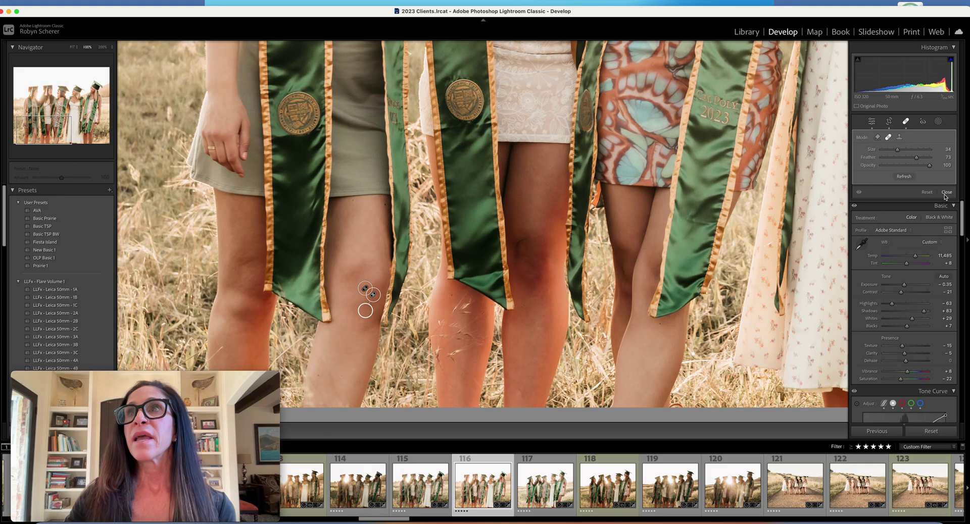
{"action": "key", "text": "q"}
{"action": "left_click", "coordinate": [641, 235]}
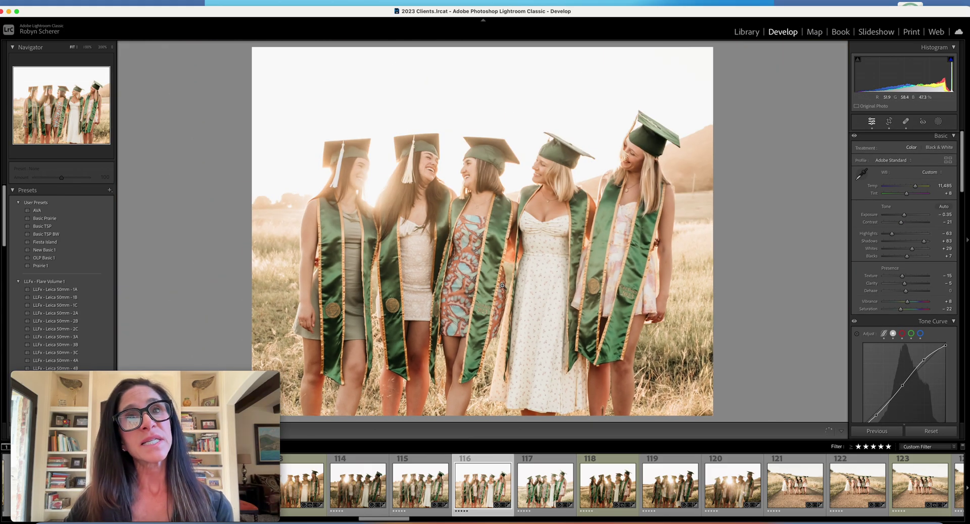
- Create a new brush mask and choose the Skin smooth Nic preset for it
{"action": "left_click", "coordinate": [938, 123]}
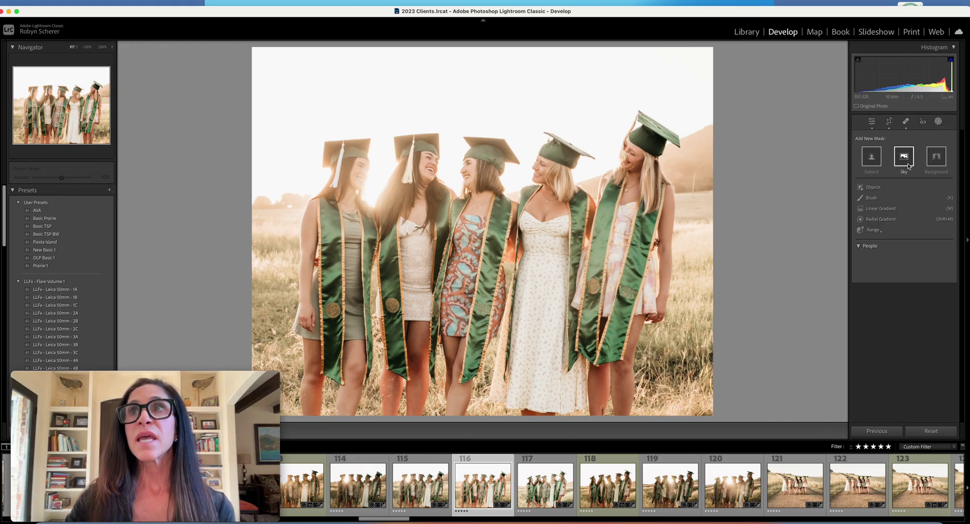
{"action": "left_click", "coordinate": [871, 199]}
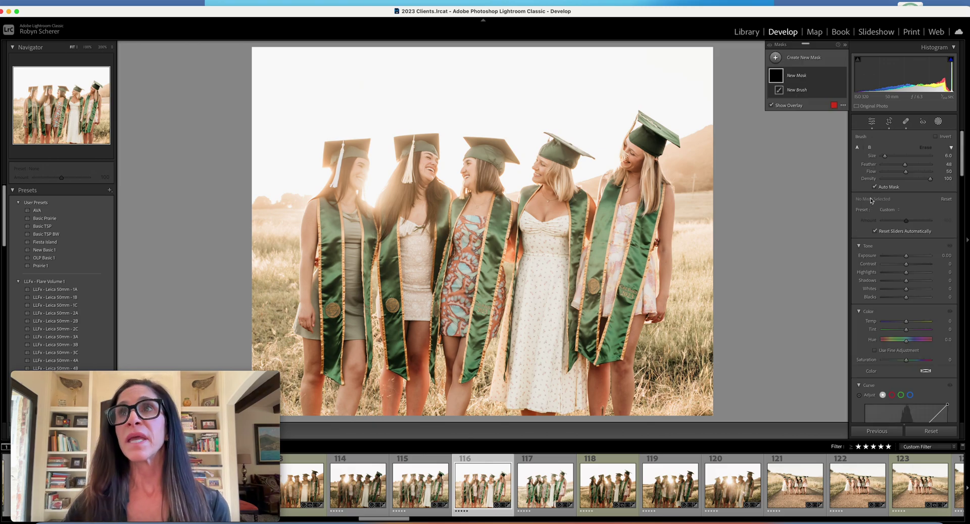
{"action": "left_click", "coordinate": [889, 212]}
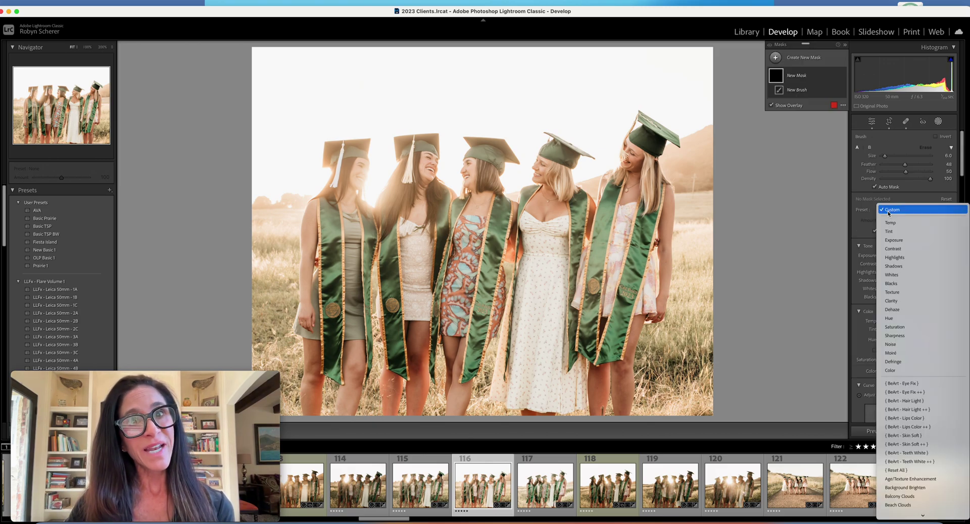
{"action": "scroll", "coordinate": [904, 216], "scroll_direction": "down", "scroll_amount": 15}
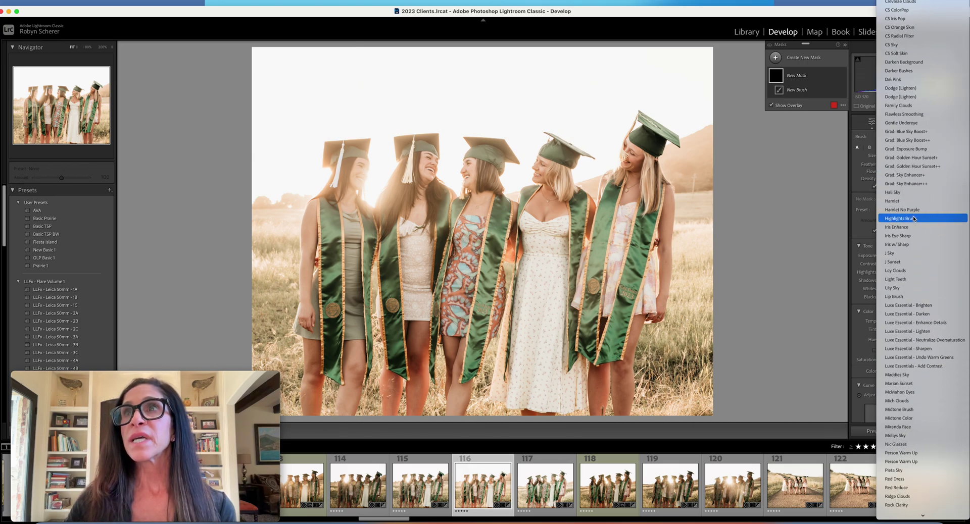
{"action": "scroll", "coordinate": [913, 219], "scroll_direction": "down", "scroll_amount": 5}
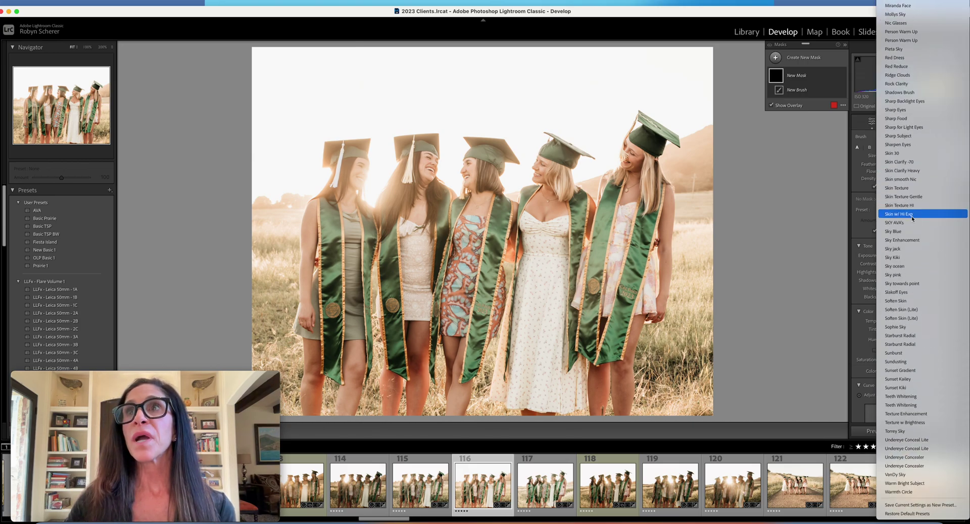
{"action": "left_click", "coordinate": [907, 180]}
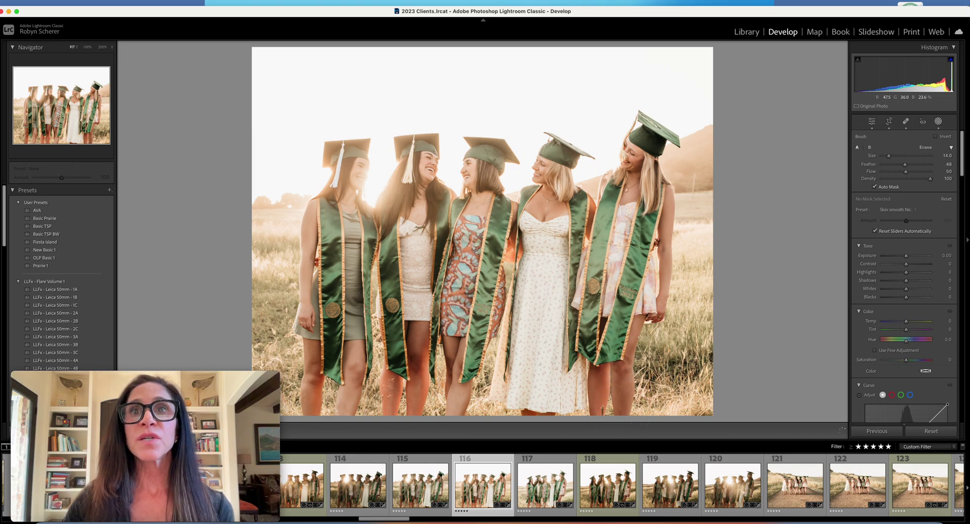
- Paint skin smoothing onto the leg of the rightmost graduate with a size 15 brush, and compare the photo before and after editing
{"action": "left_click", "coordinate": [599, 370]}
{"action": "key", "text": "bracketright"}
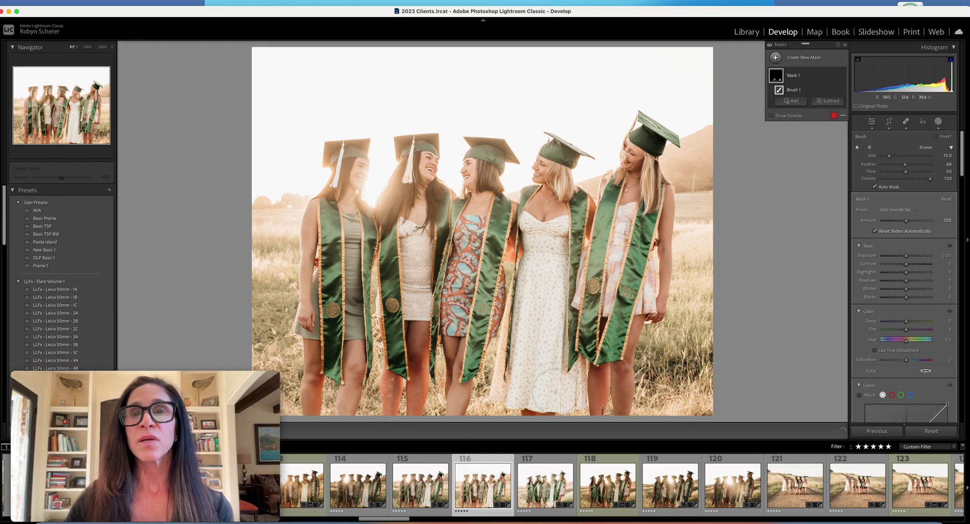
{"action": "key", "text": "shift+w"}
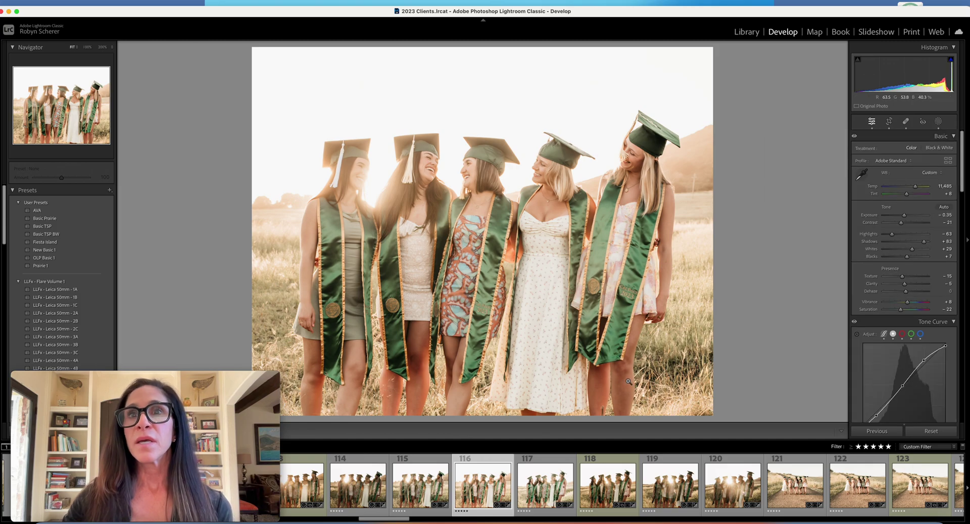
{"action": "key", "text": "backslash"}
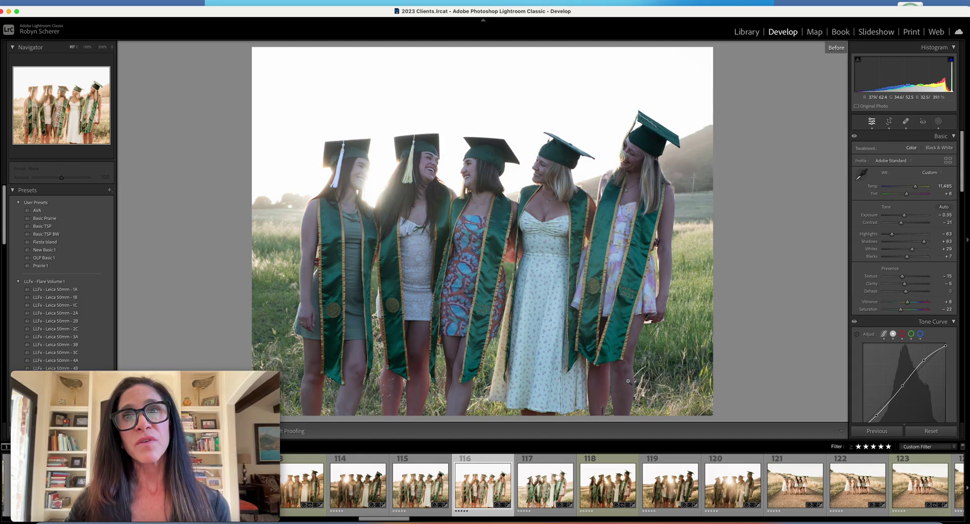
{"action": "key", "text": "backslash"}
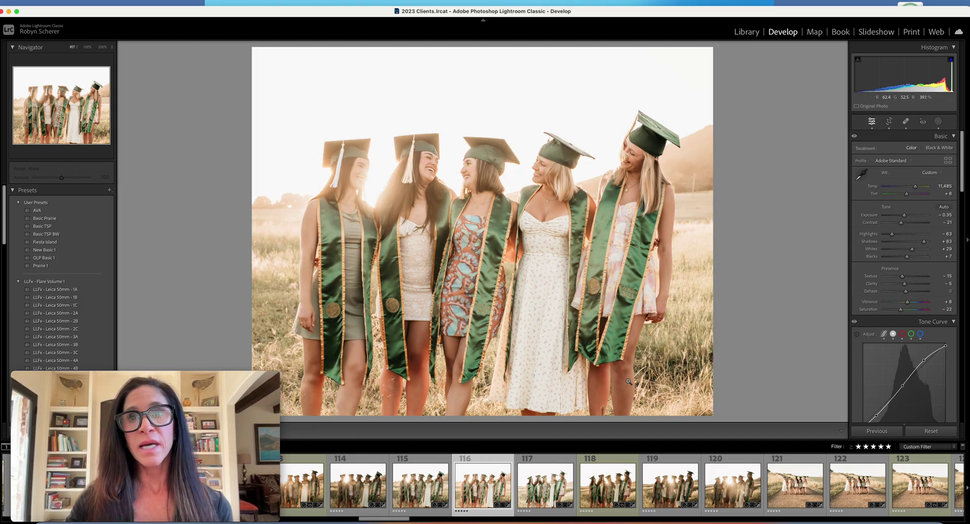
- Heal four blemishes on the knee and shins of the rightmost graduate
{"action": "left_click", "coordinate": [630, 401]}
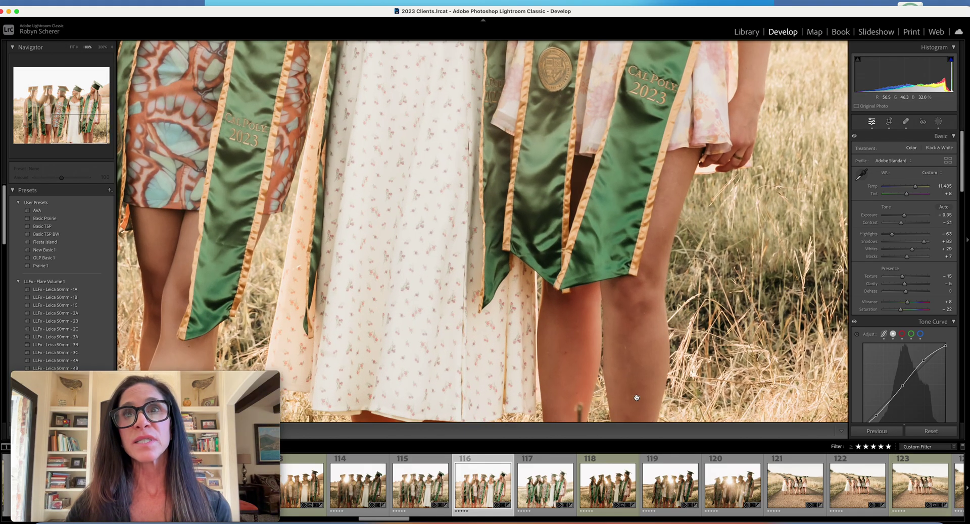
{"action": "left_click_drag", "start_coordinate": [631, 351], "coordinate": [617, 299]}
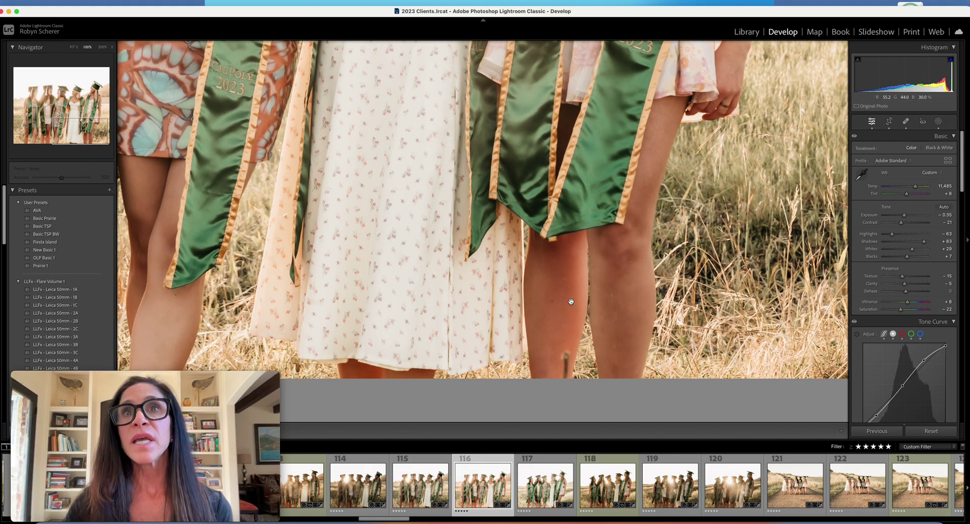
{"action": "left_click", "coordinate": [906, 121]}
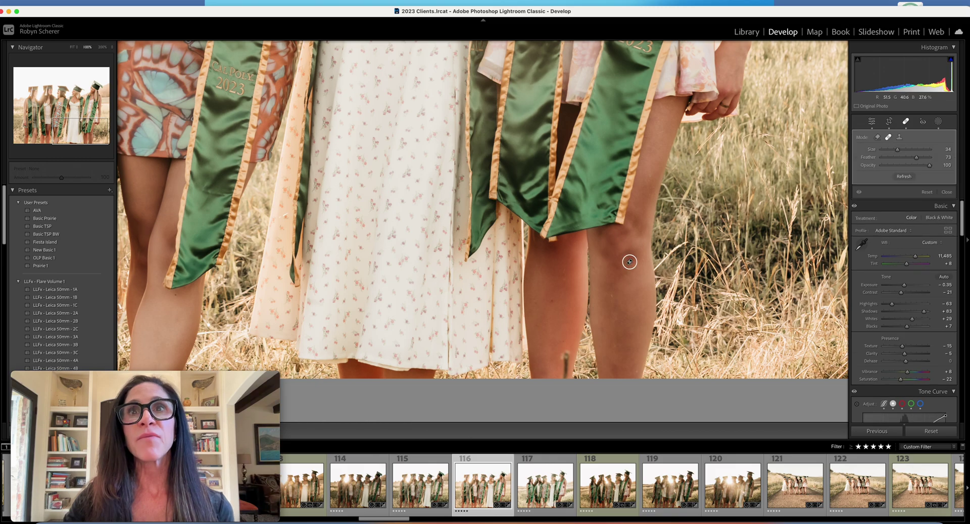
{"action": "left_click", "coordinate": [613, 298]}
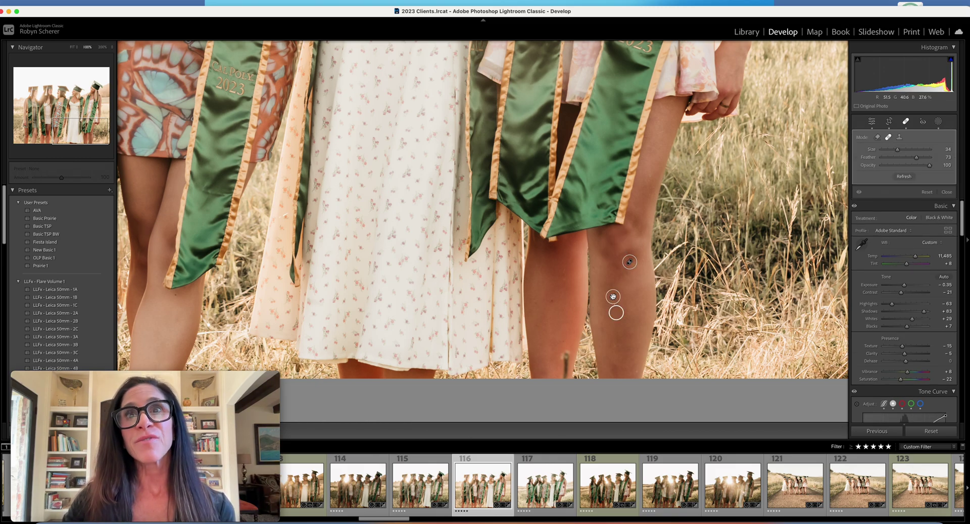
{"action": "left_click", "coordinate": [553, 302]}
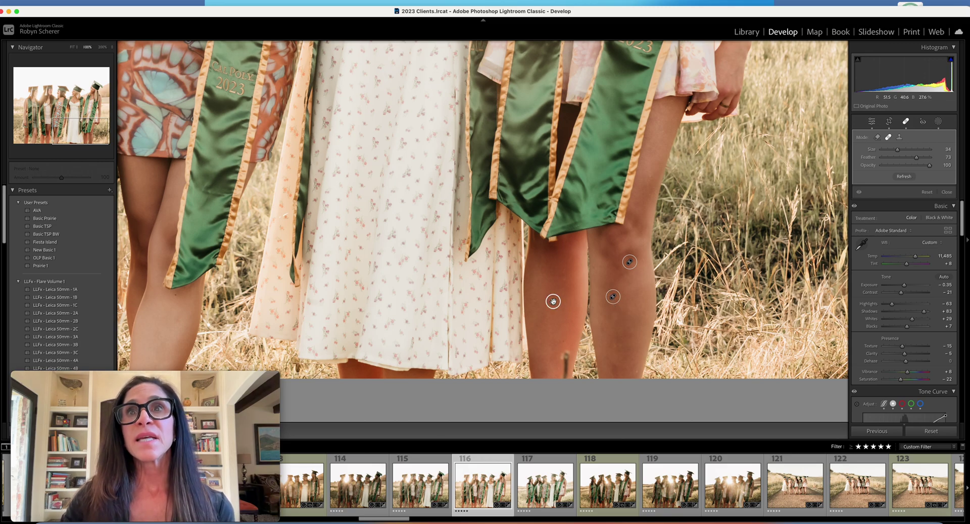
{"action": "left_click", "coordinate": [616, 369]}
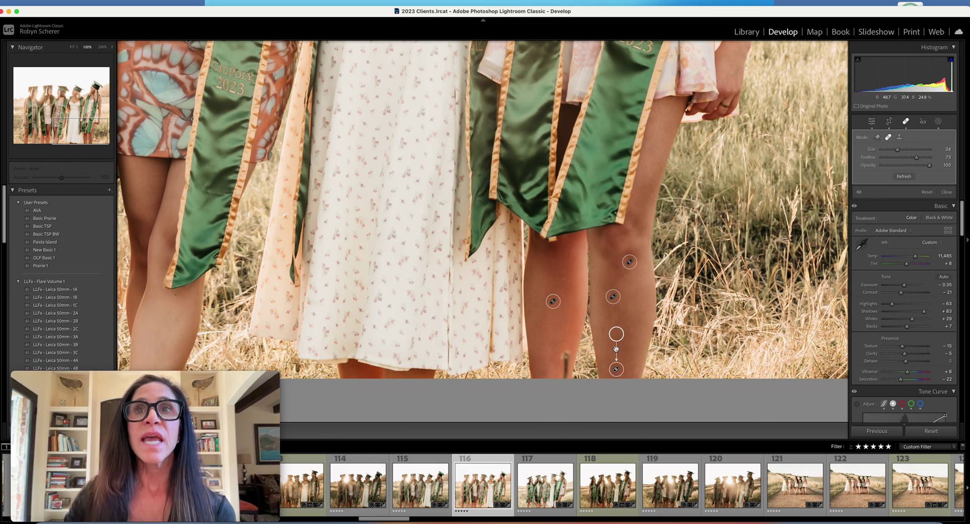
- Reposition the source of the latest shin heal and heal two more blemishes on the rightmost graduate's lower legs
{"action": "mouse_move", "coordinate": [616, 334]}
{"action": "left_mouse_down"}
{"action": "mouse_move", "coordinate": [541, 273]}
{"action": "mouse_move", "coordinate": [621, 324]}
{"action": "left_mouse_up"}
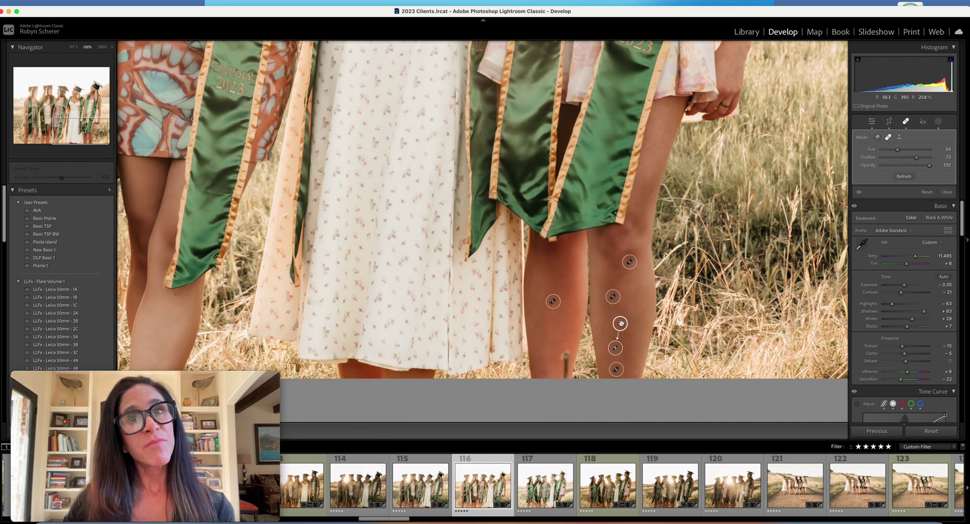
{"action": "left_click", "coordinate": [566, 274]}
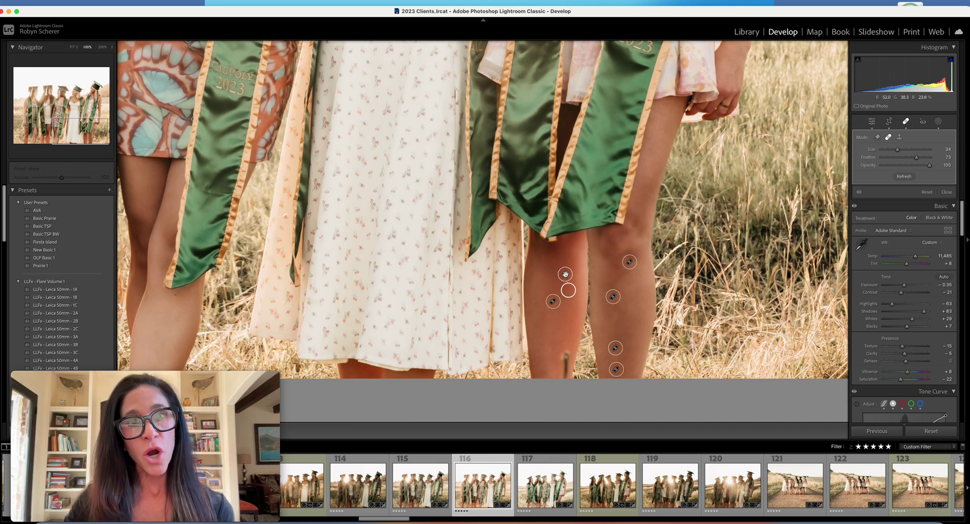
{"action": "left_click", "coordinate": [619, 318]}
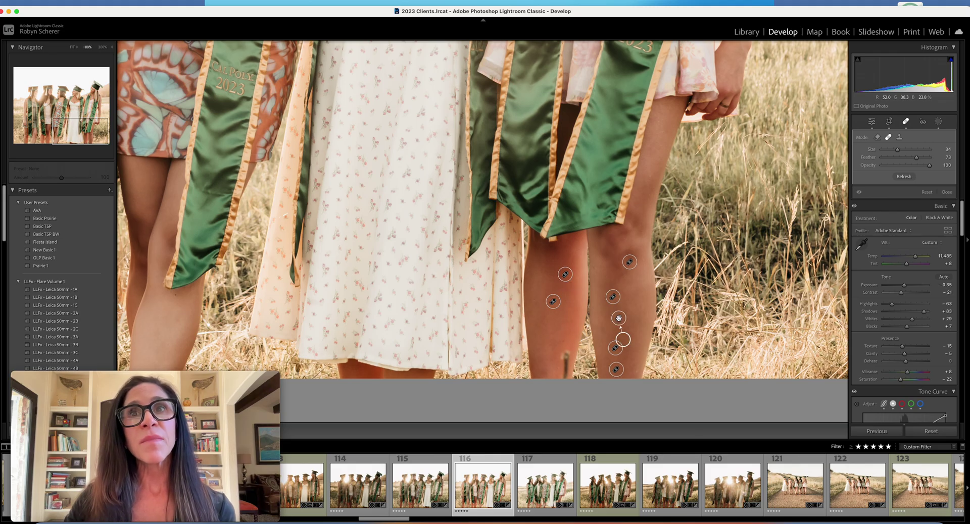
{"action": "left_click", "coordinate": [946, 192]}
{"action": "left_click", "coordinate": [617, 289]}
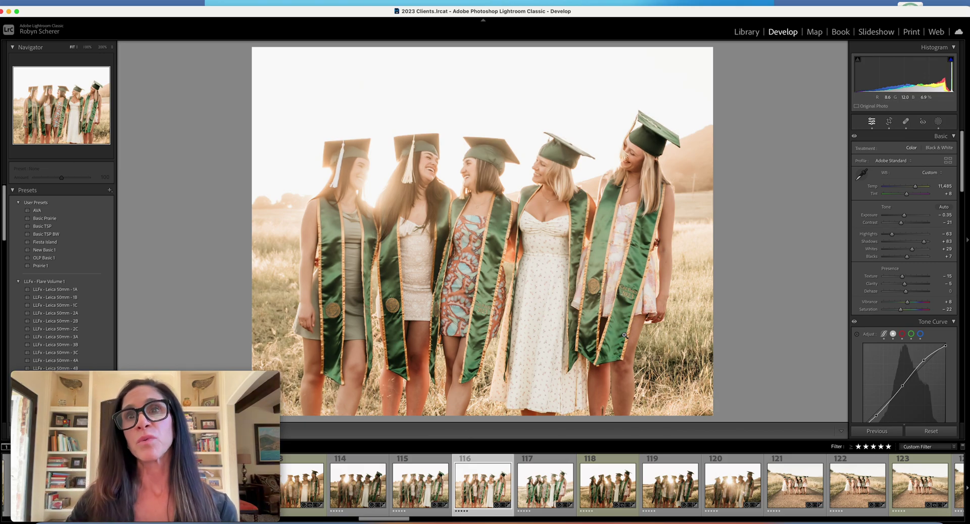
- Create a new brush mask with the Skin Texture preset and paint it over the rightmost graduate's legs
{"action": "left_click", "coordinate": [938, 121]}
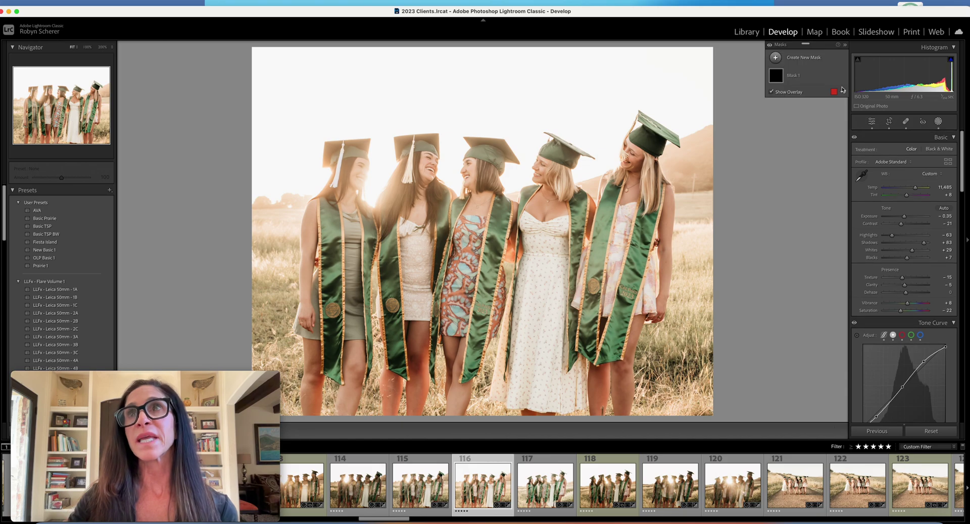
{"action": "left_click", "coordinate": [794, 59]}
{"action": "left_click", "coordinate": [806, 132]}
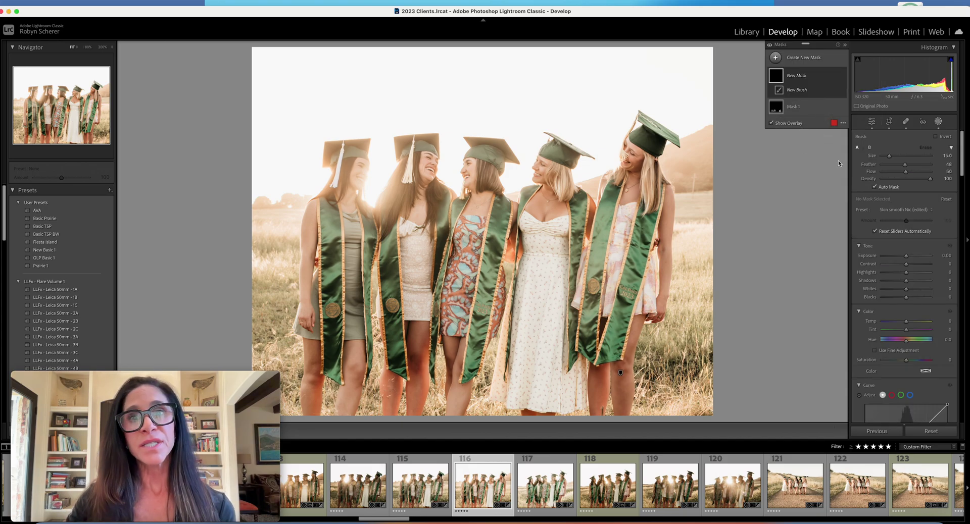
{"action": "left_click", "coordinate": [896, 210]}
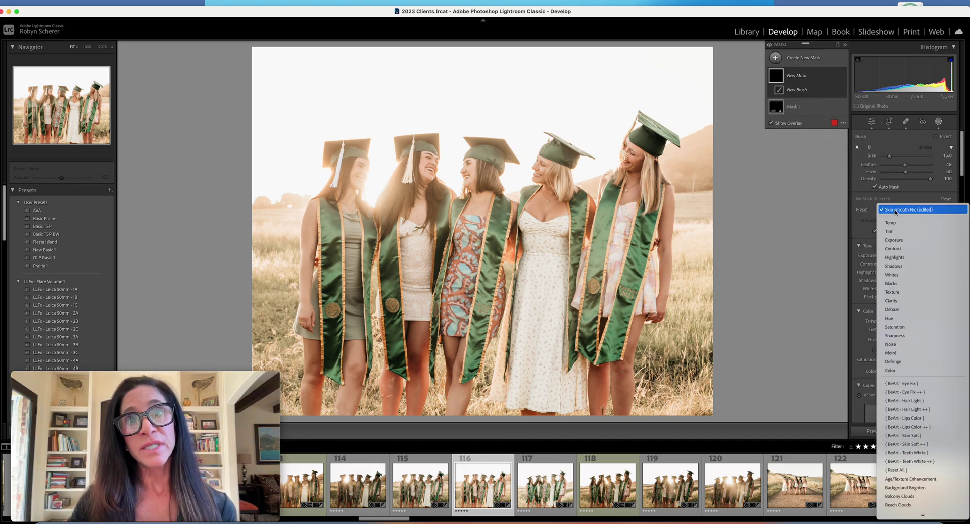
{"action": "scroll", "coordinate": [895, 211], "scroll_direction": "down", "scroll_amount": 8}
{"action": "left_click", "coordinate": [904, 174]}
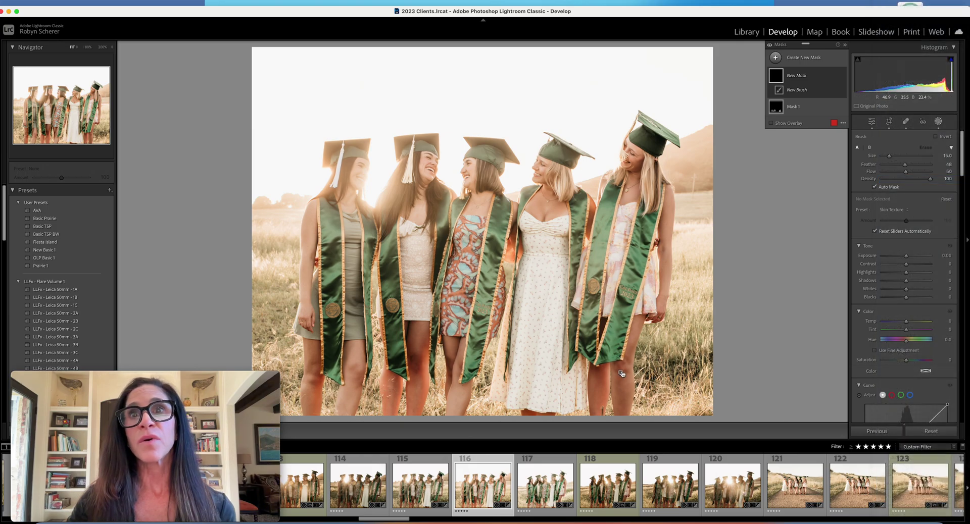
{"action": "left_click_drag", "start_coordinate": [578, 376], "coordinate": [573, 412]}
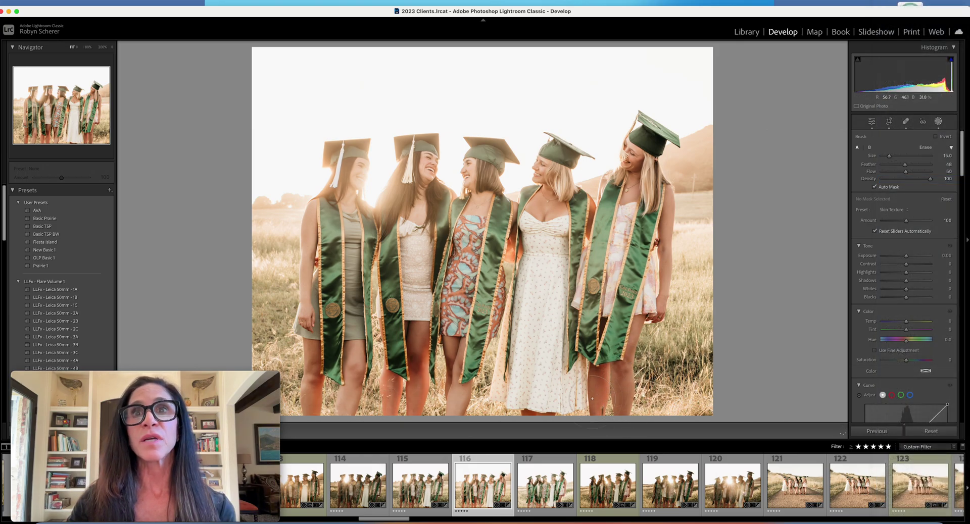
{"action": "left_click", "coordinate": [938, 123]}
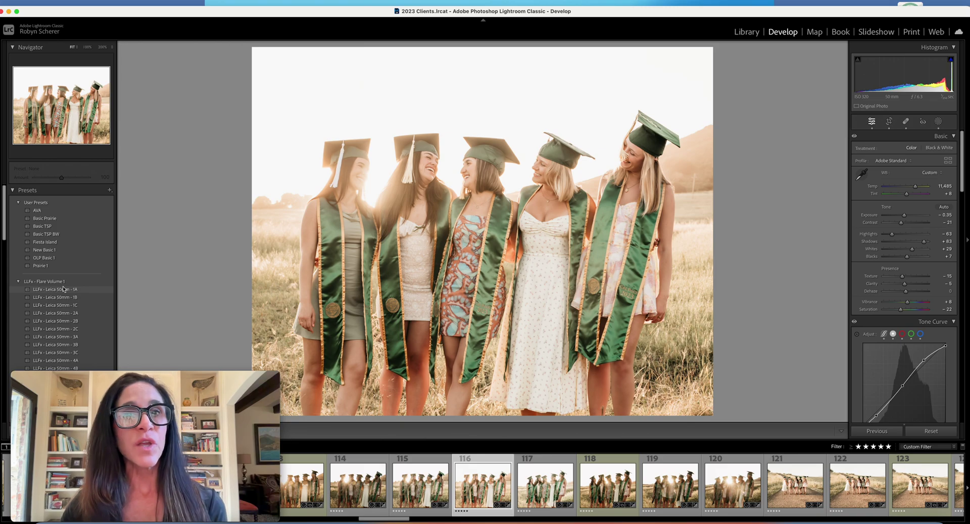
- Try the LLFx - Leica 50mm - 1A and 1B flare presets on the photo
{"action": "left_click_drag", "start_coordinate": [133, 375], "coordinate": [164, 57]}
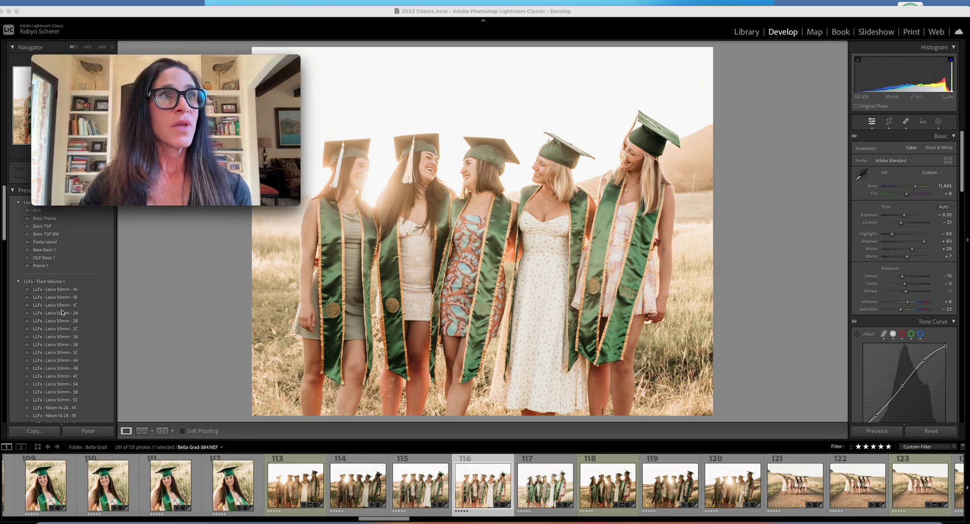
{"action": "scroll", "coordinate": [60, 305], "scroll_direction": "down", "scroll_amount": 5}
{"action": "scroll", "coordinate": [63, 320], "scroll_direction": "up", "scroll_amount": 3}
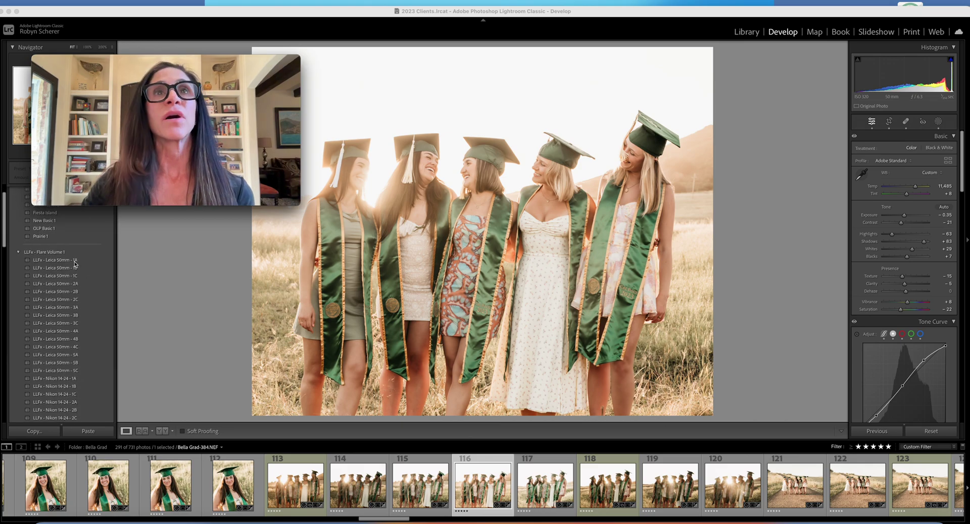
{"action": "left_click", "coordinate": [74, 260]}
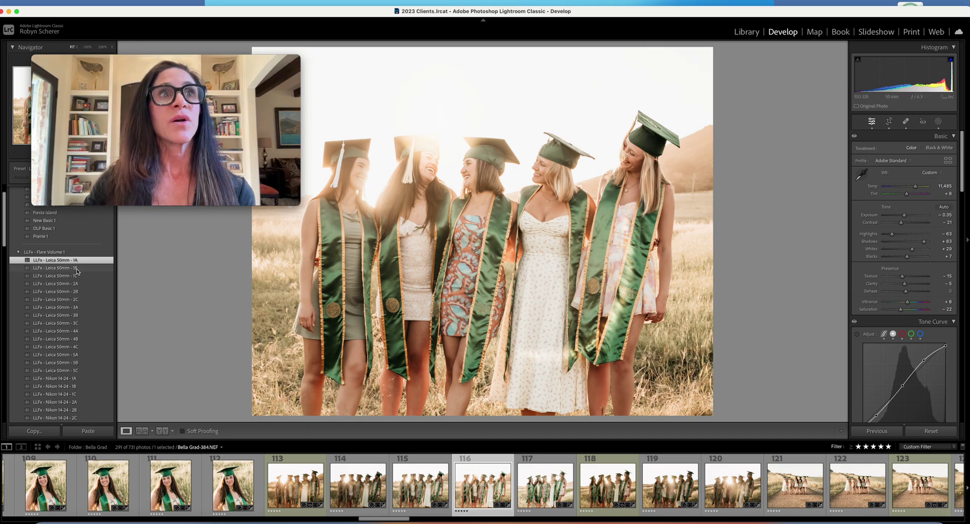
{"action": "left_click", "coordinate": [76, 269]}
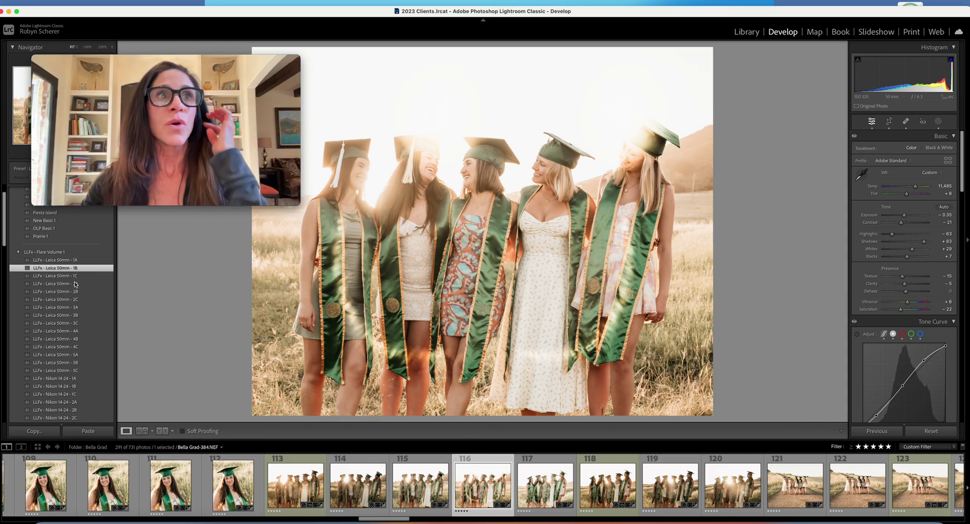
- Preview the other Leica and Nikon flare presets on the photo and apply LLFx - Nikon 14-24 - 3C
{"action": "mouse_move", "coordinate": [76, 285]}
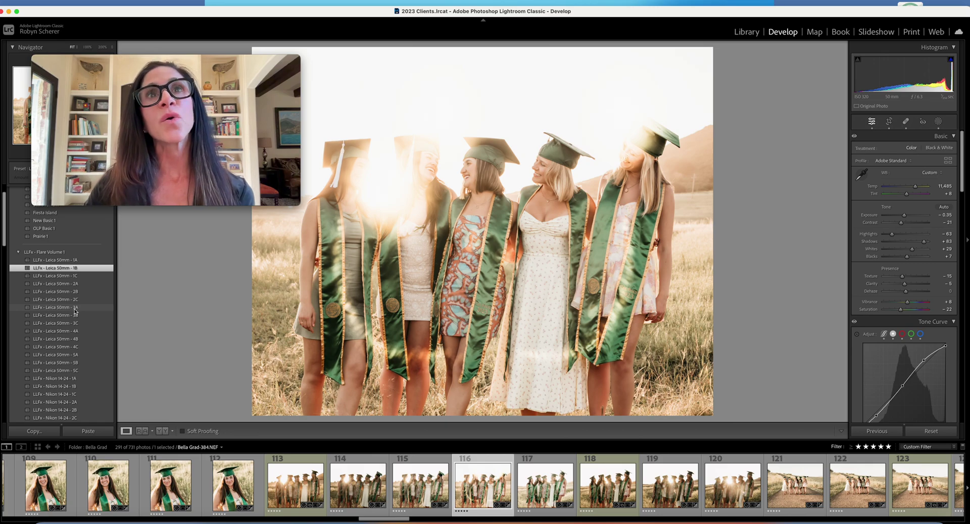
{"action": "scroll", "coordinate": [75, 309], "scroll_direction": "up", "scroll_amount": 1}
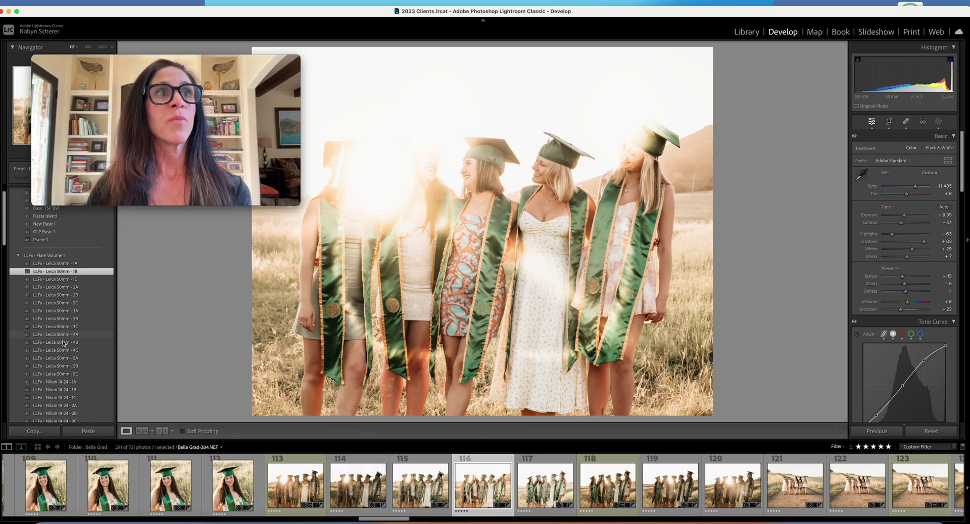
{"action": "scroll", "coordinate": [63, 344], "scroll_direction": "down", "scroll_amount": 1}
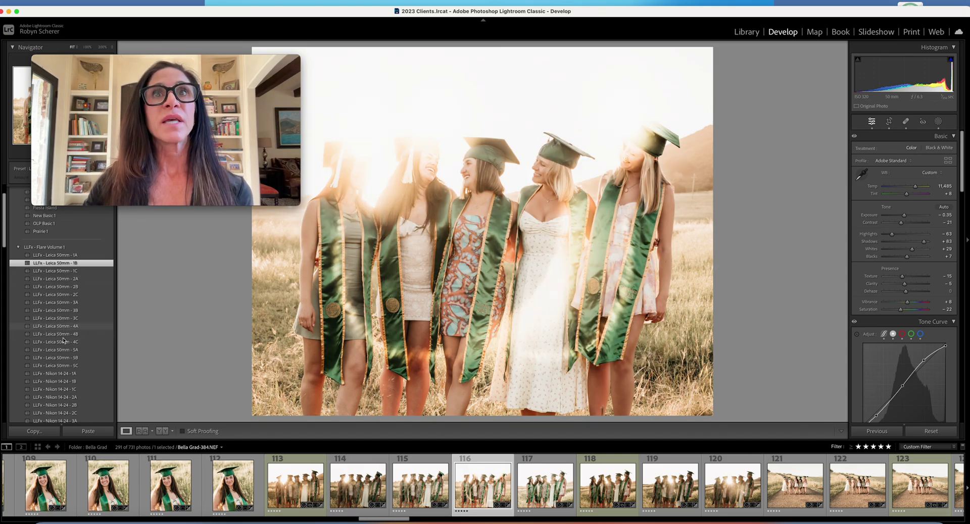
{"action": "scroll", "coordinate": [63, 338], "scroll_direction": "down", "scroll_amount": 4}
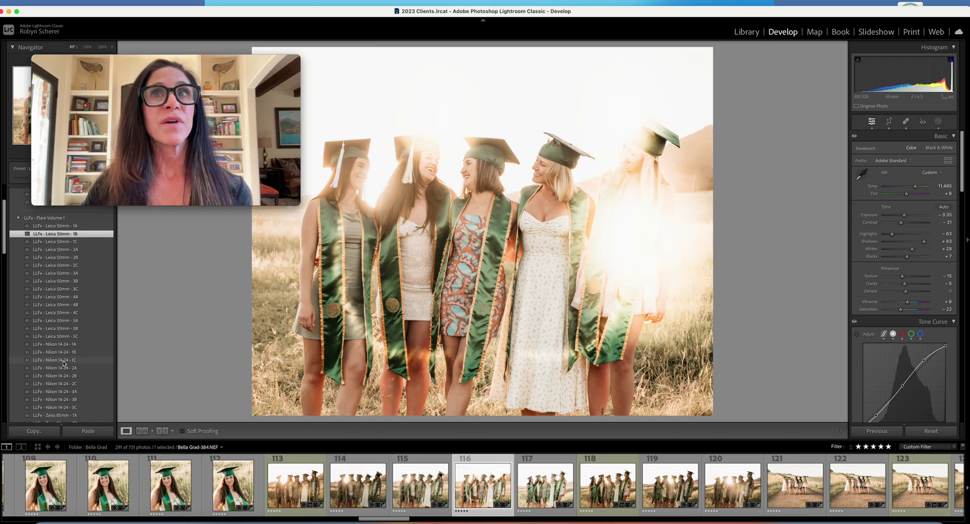
{"action": "scroll", "coordinate": [63, 362], "scroll_direction": "down", "scroll_amount": 2}
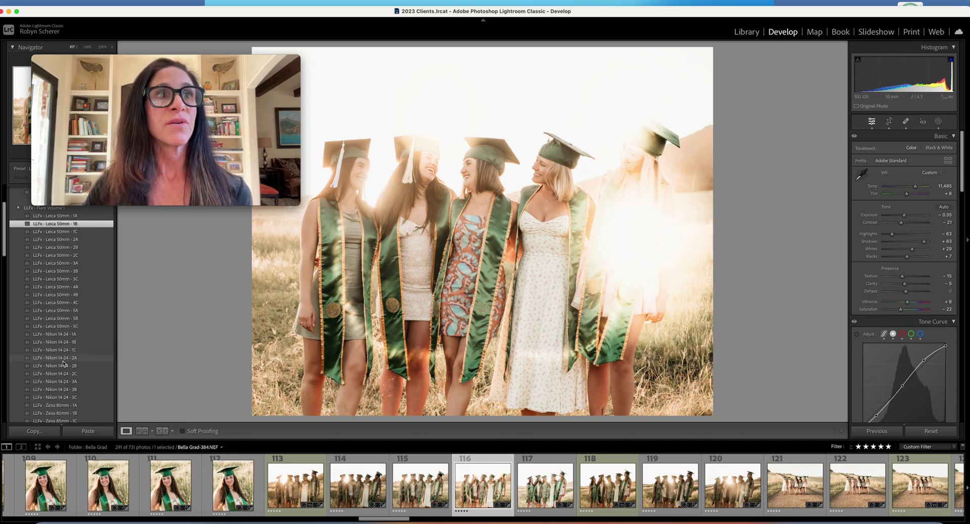
{"action": "scroll", "coordinate": [64, 364], "scroll_direction": "down", "scroll_amount": 1}
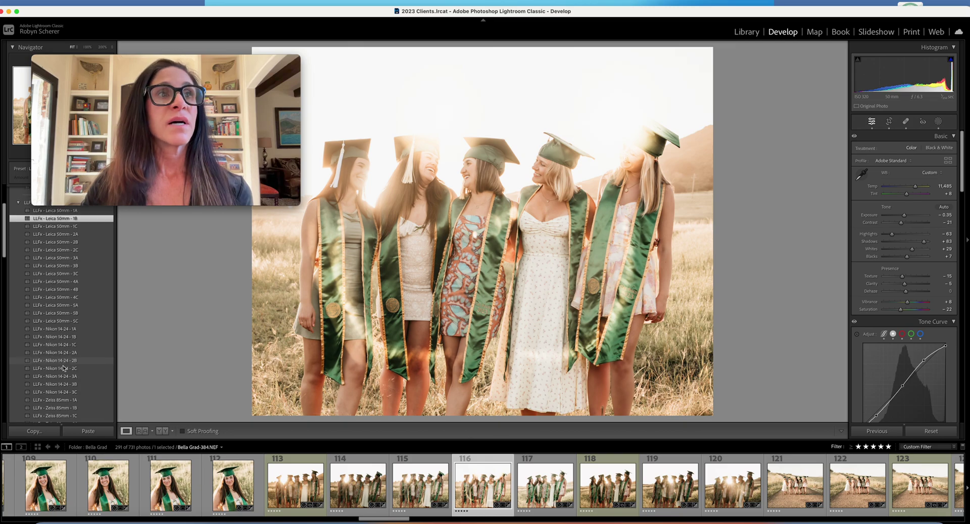
{"action": "scroll", "coordinate": [63, 372], "scroll_direction": "down", "scroll_amount": 1}
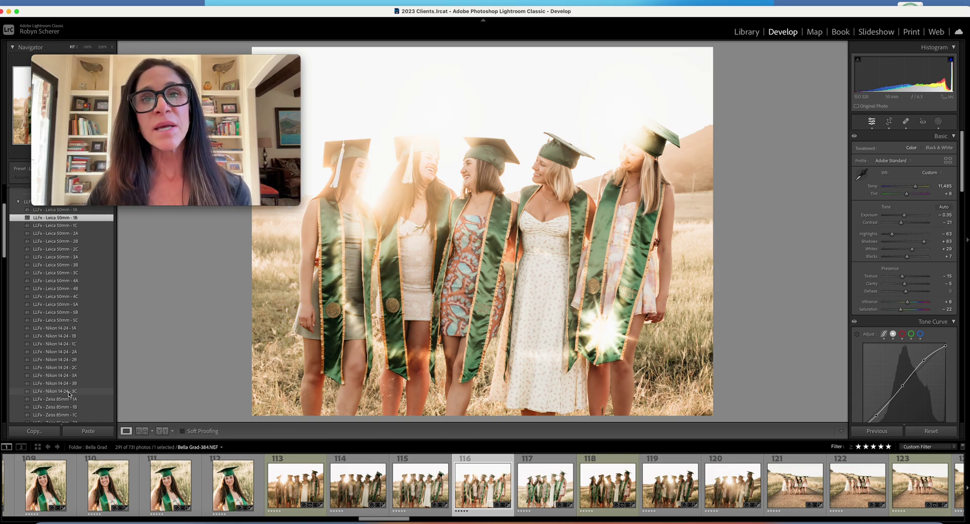
{"action": "left_click", "coordinate": [68, 392]}
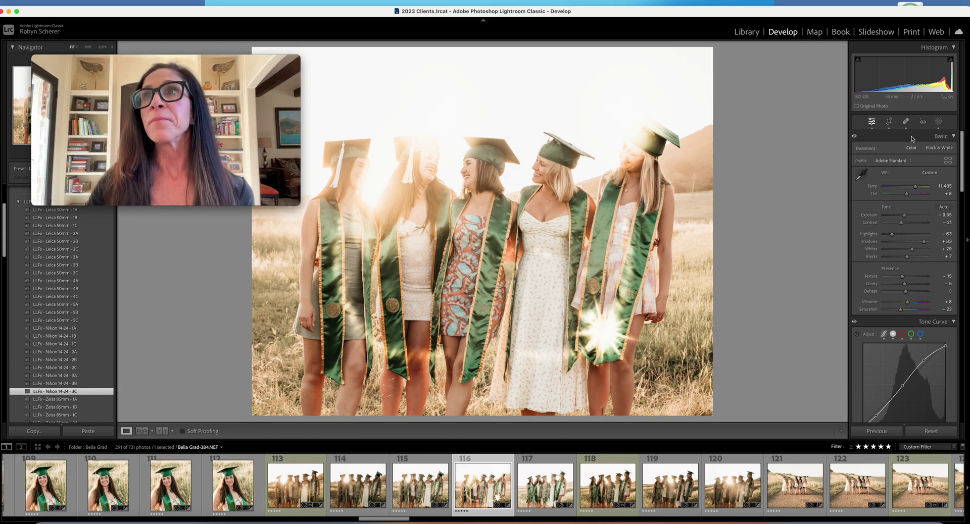
- Delete the unwanted flare masks over the sky, faces and dresses, keeping the starburst on the rightmost graduate's stole
{"action": "left_click", "coordinate": [939, 123]}
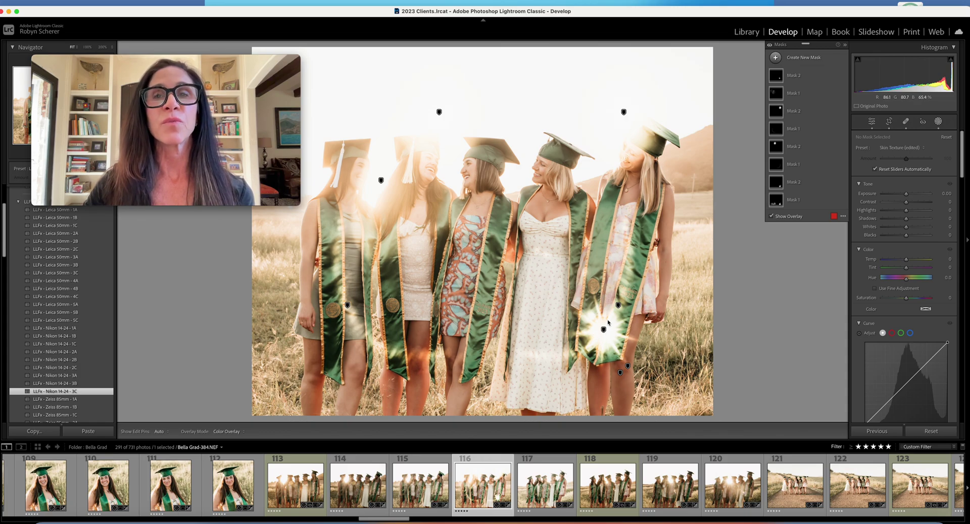
{"action": "left_click", "coordinate": [618, 306]}
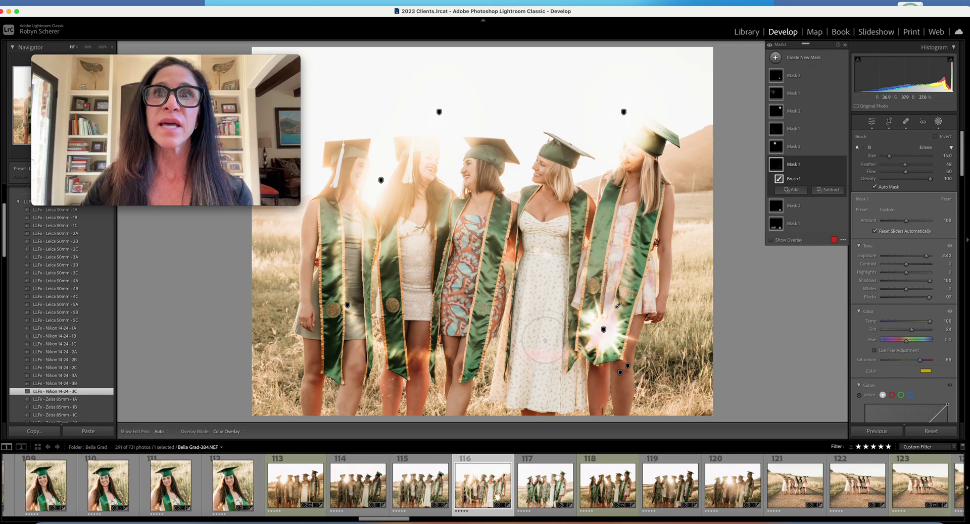
{"action": "left_click", "coordinate": [617, 306]}
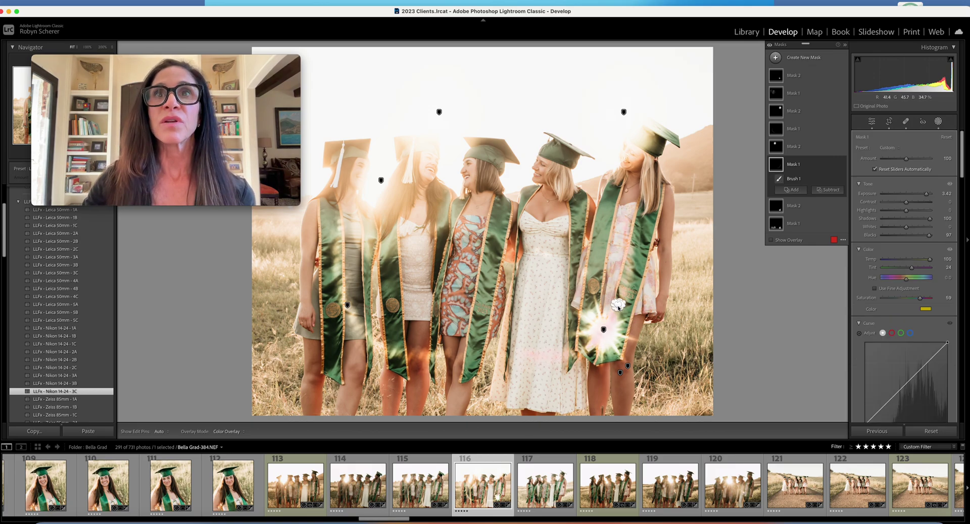
{"action": "left_click", "coordinate": [623, 112]}
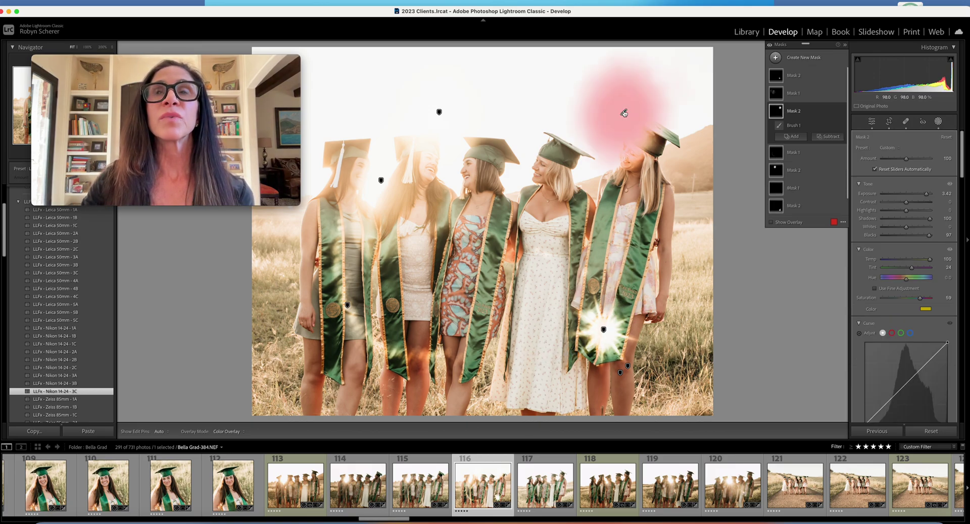
{"action": "left_click", "coordinate": [440, 112]}
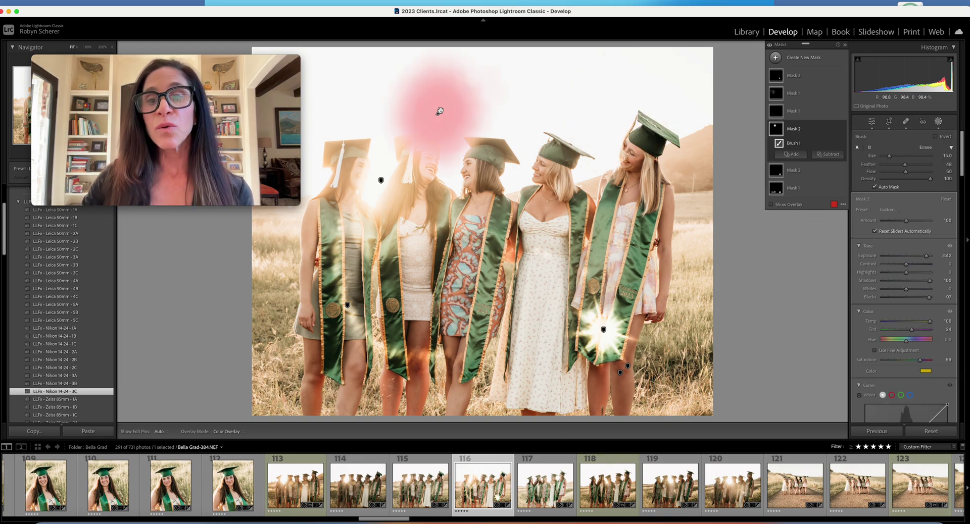
{"action": "key", "text": "Delete"}
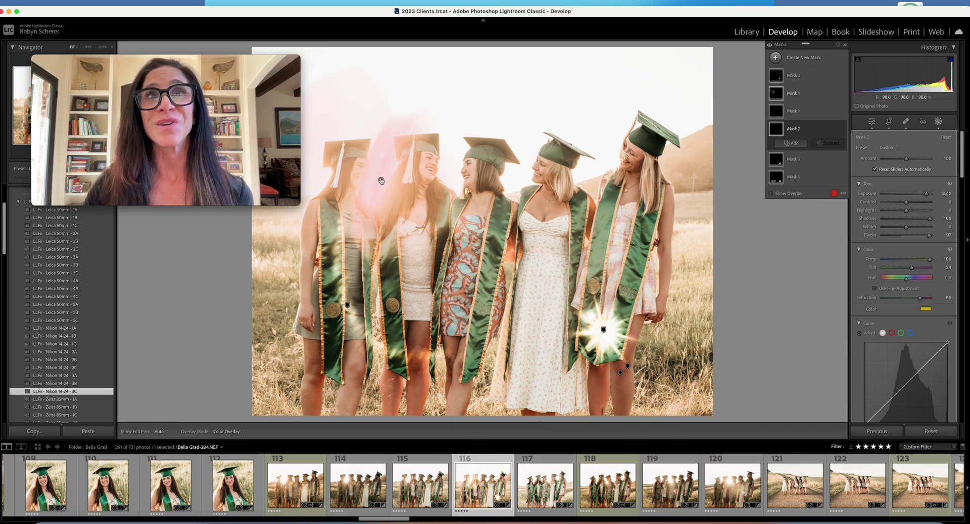
{"action": "left_click", "coordinate": [381, 180]}
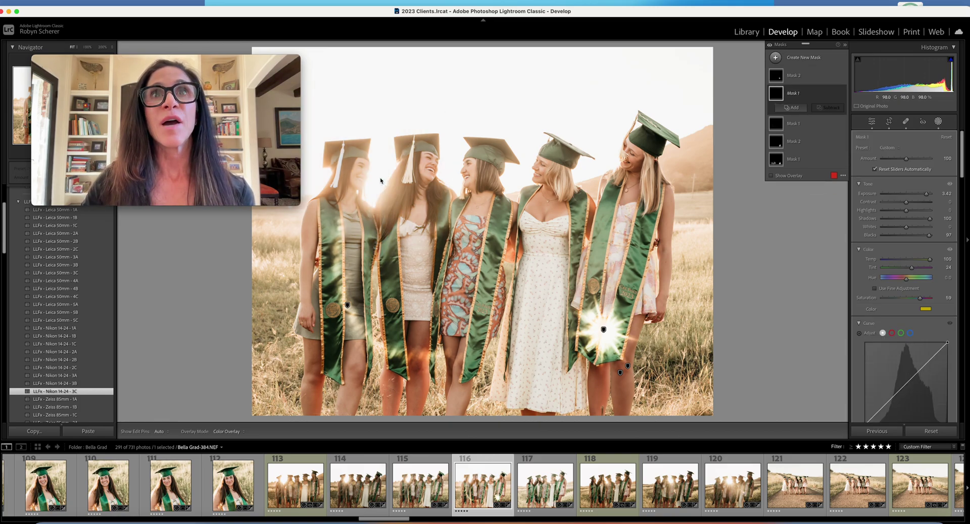
{"action": "left_click", "coordinate": [348, 305], "text": "alt"}
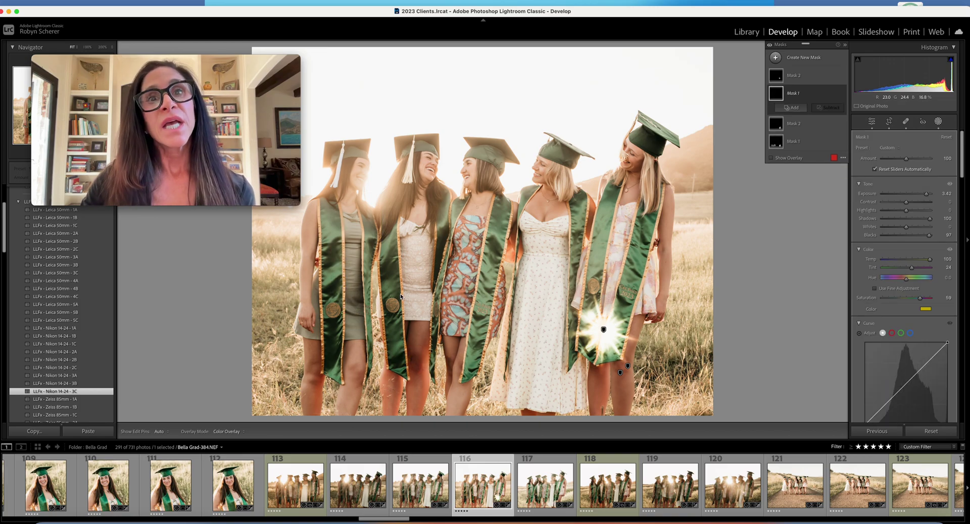
- Move the starburst flare mask from the rightmost graduate's stole to the sunlit gap between the two leftmost graduates
{"action": "left_click", "coordinate": [603, 329]}
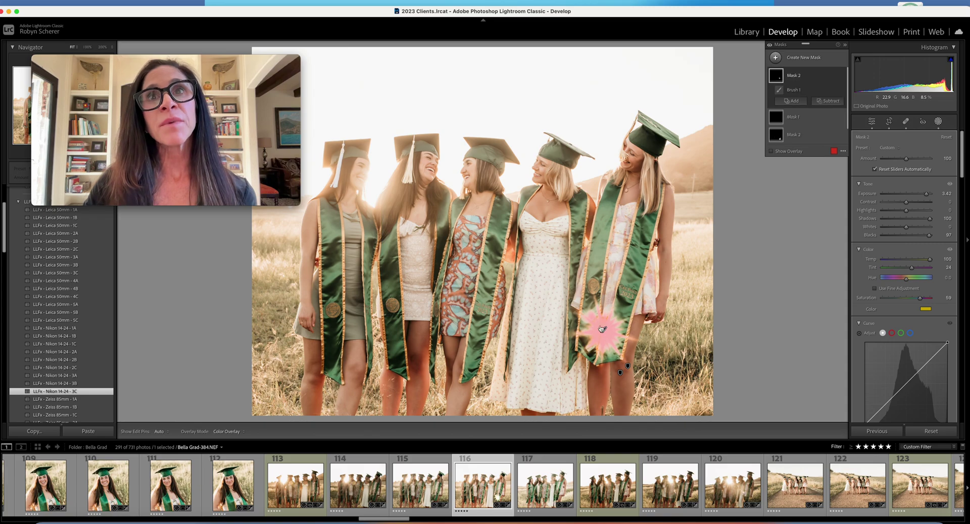
{"action": "mouse_move", "coordinate": [602, 330]}
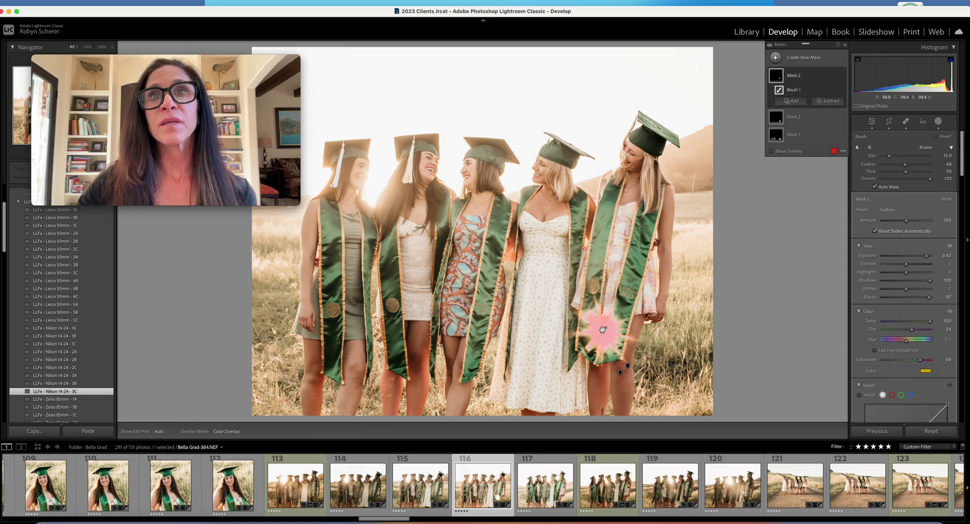
{"action": "mouse_move", "coordinate": [605, 331]}
{"action": "left_mouse_down"}
{"action": "mouse_move", "coordinate": [520, 256]}
{"action": "mouse_move", "coordinate": [412, 191]}
{"action": "mouse_move", "coordinate": [370, 182]}
{"action": "mouse_move", "coordinate": [380, 197]}
{"action": "mouse_move", "coordinate": [457, 229]}
{"action": "mouse_move", "coordinate": [376, 189]}
{"action": "left_mouse_up"}
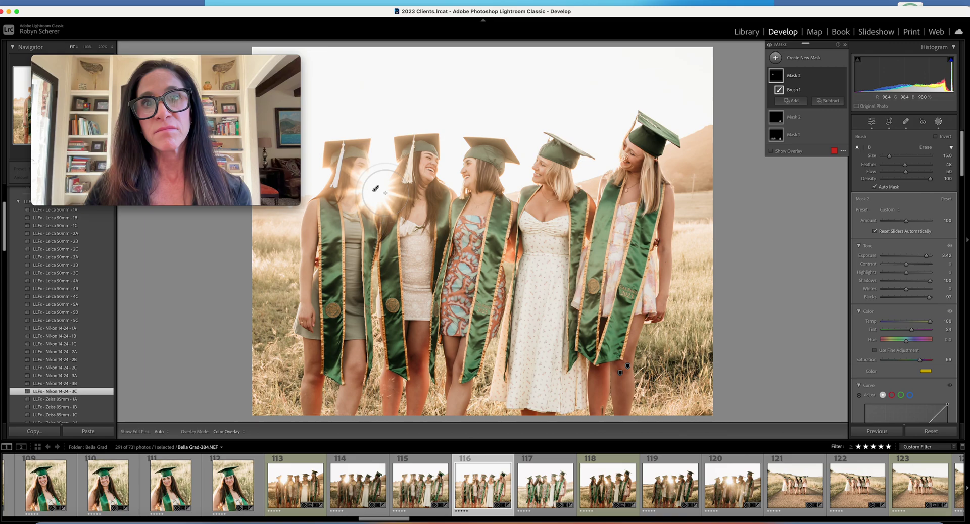
{"action": "left_click_drag", "start_coordinate": [376, 188], "coordinate": [477, 196]}
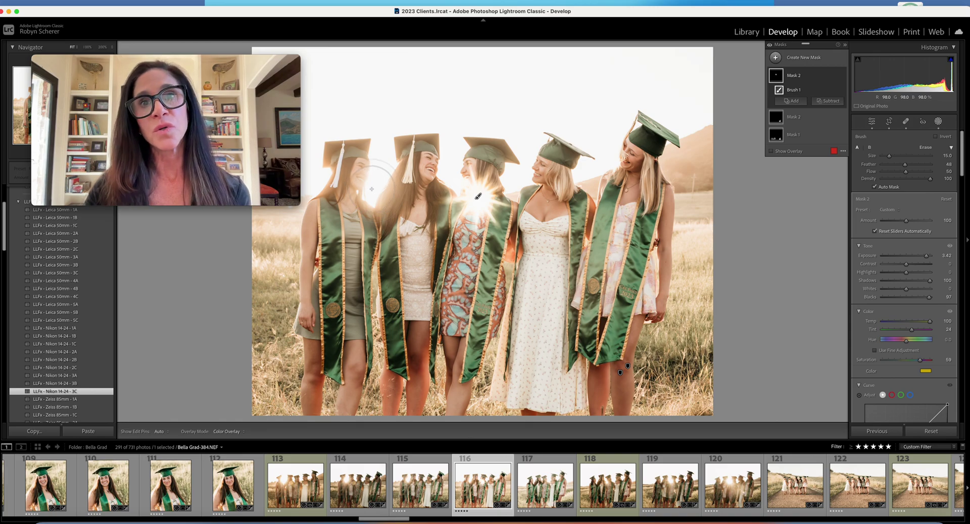
{"action": "left_click_drag", "start_coordinate": [478, 196], "coordinate": [374, 189]}
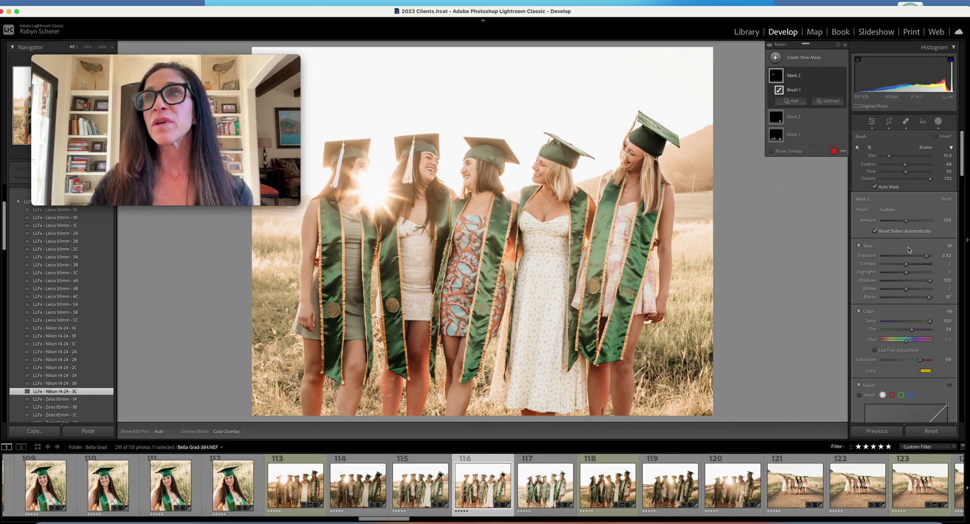
- Soften the starburst flare mask by setting its exposure to 1.23, shadows to 61, whites to 6 and blacks to 100
{"action": "left_click_drag", "start_coordinate": [927, 258], "coordinate": [925, 258]}
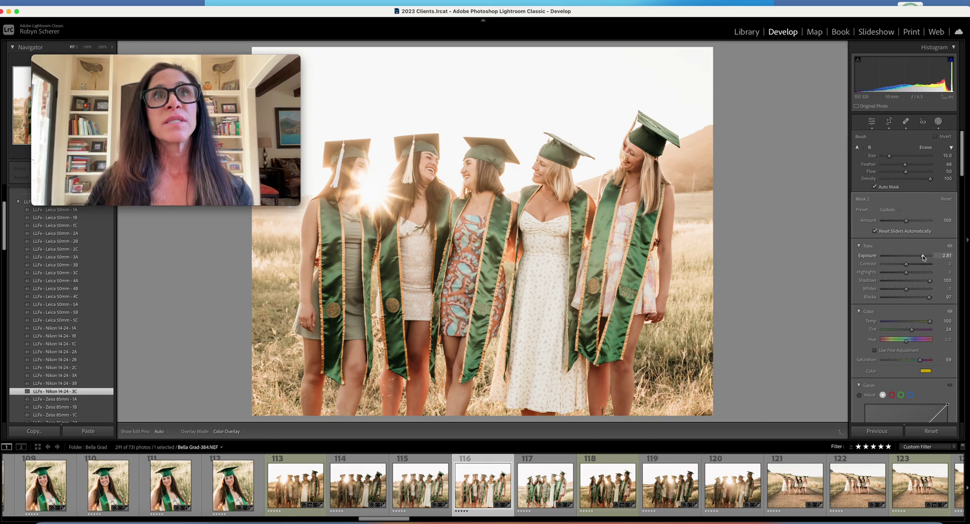
{"action": "left_click_drag", "start_coordinate": [917, 258], "coordinate": [917, 258]}
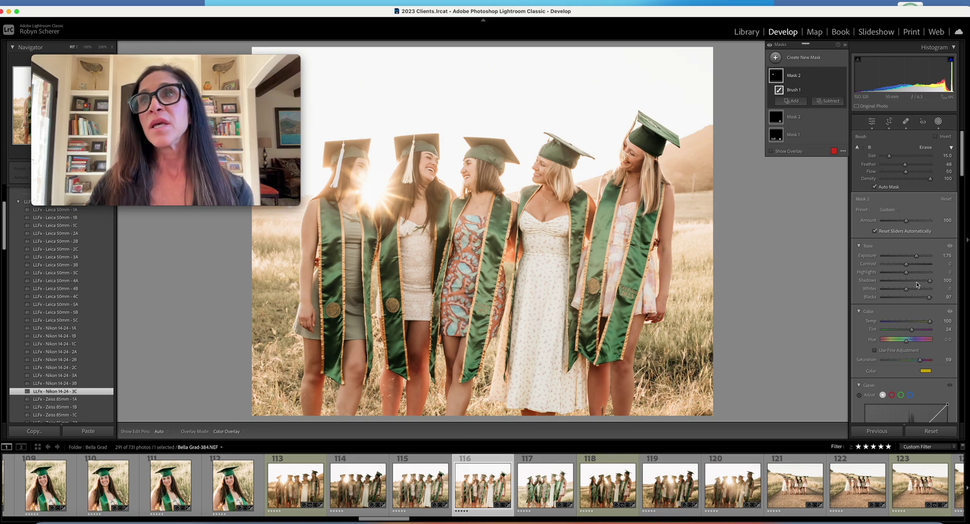
{"action": "left_click_drag", "start_coordinate": [929, 281], "coordinate": [930, 281]}
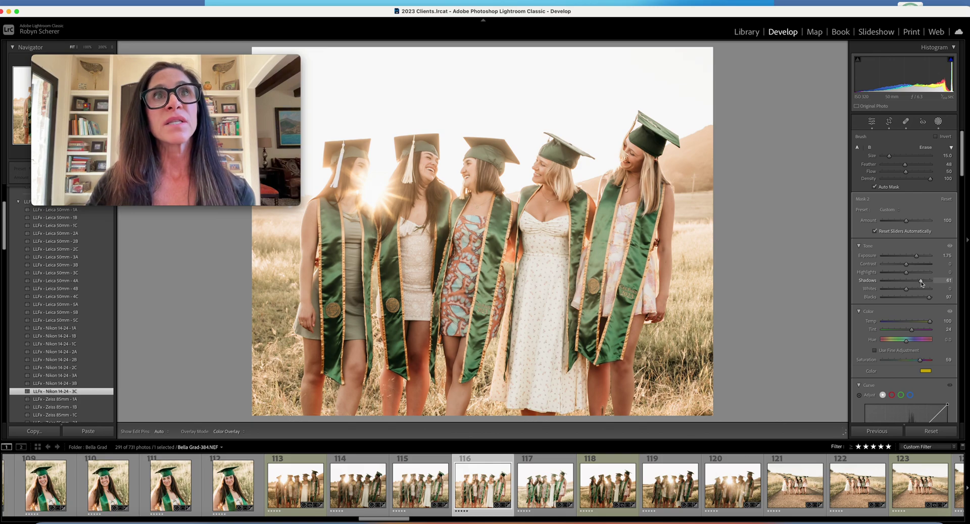
{"action": "mouse_move", "coordinate": [922, 283]}
{"action": "left_mouse_down"}
{"action": "mouse_move", "coordinate": [889, 289]}
{"action": "mouse_move", "coordinate": [909, 292]}
{"action": "left_mouse_up"}
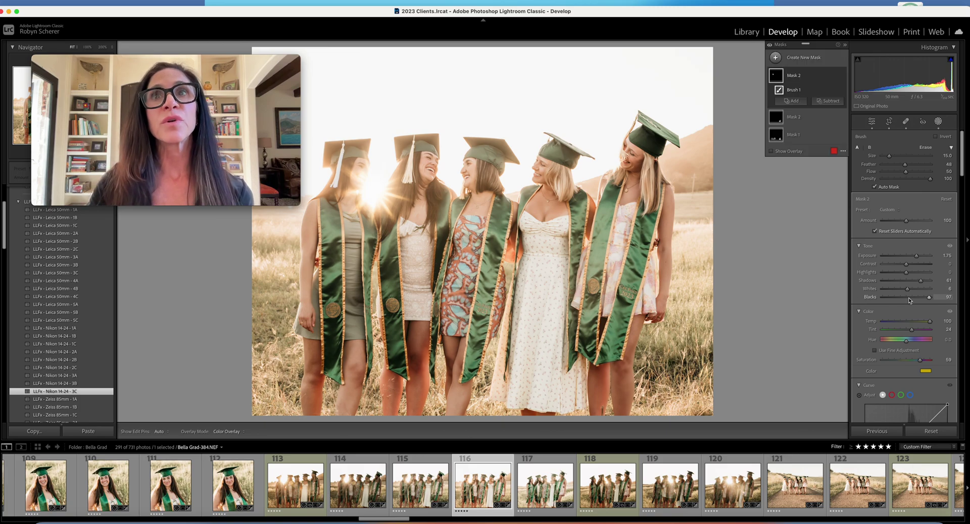
{"action": "mouse_move", "coordinate": [928, 297]}
{"action": "left_mouse_down"}
{"action": "mouse_move", "coordinate": [891, 299]}
{"action": "mouse_move", "coordinate": [930, 297]}
{"action": "left_mouse_up"}
{"action": "left_click_drag", "start_coordinate": [918, 259], "coordinate": [915, 258]}
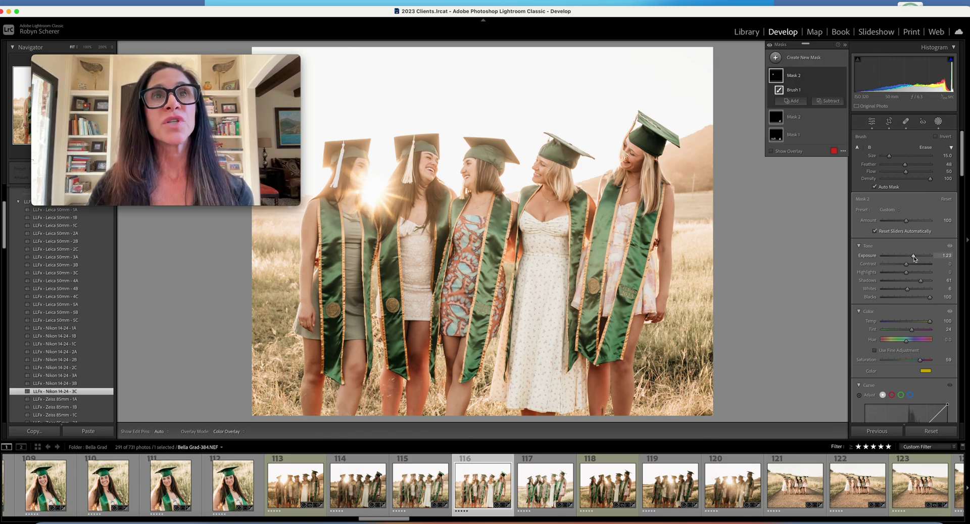
{"action": "scroll", "coordinate": [935, 146], "scroll_direction": "down", "scroll_amount": 2}
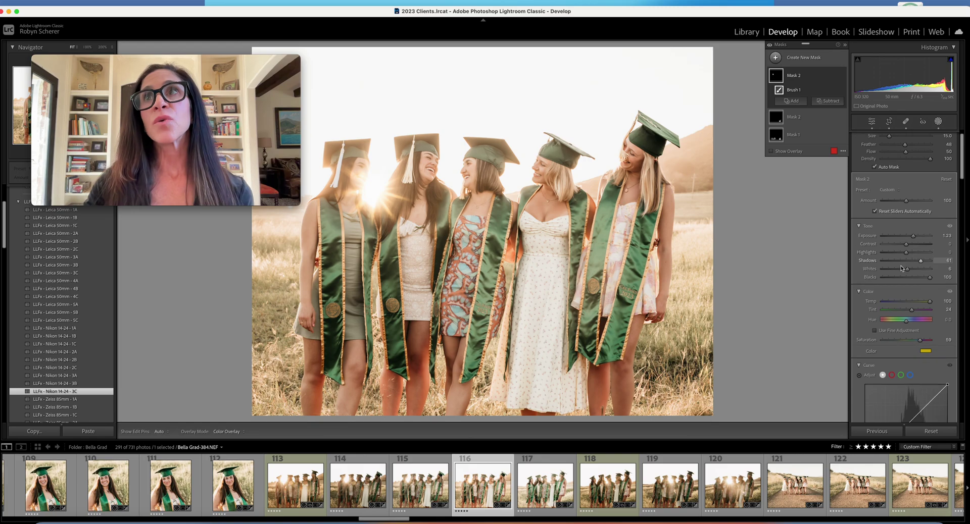
{"action": "left_click", "coordinate": [938, 121]}
- Compare the standing graduates' photo before and after editing
{"action": "mouse_move", "coordinate": [177, 70]}
{"action": "left_click_drag", "start_coordinate": [186, 62], "coordinate": [152, 290]}
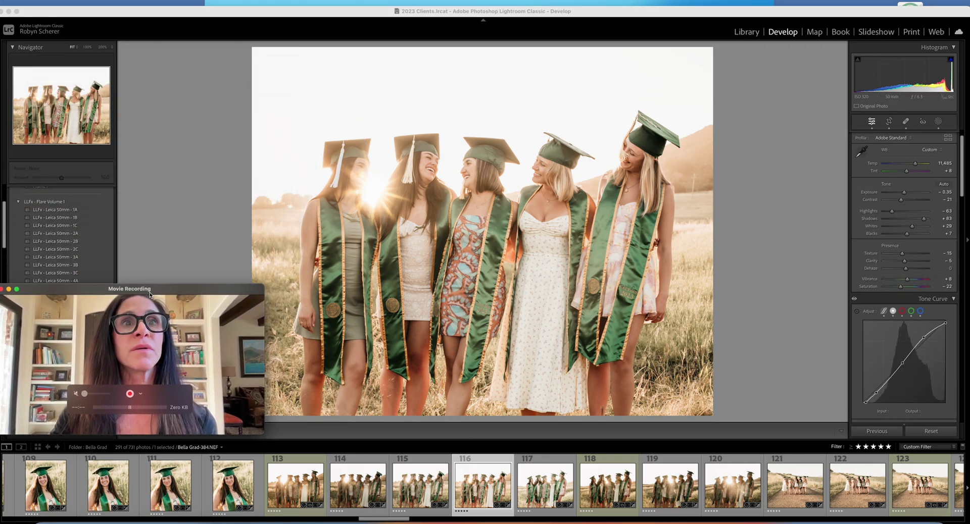
{"action": "left_click", "coordinate": [752, 197]}
{"action": "key", "text": "backslash"}
{"action": "key", "text": "backslash"}
{"action": "key", "text": "backslash"}
{"action": "key", "text": "backslash"}
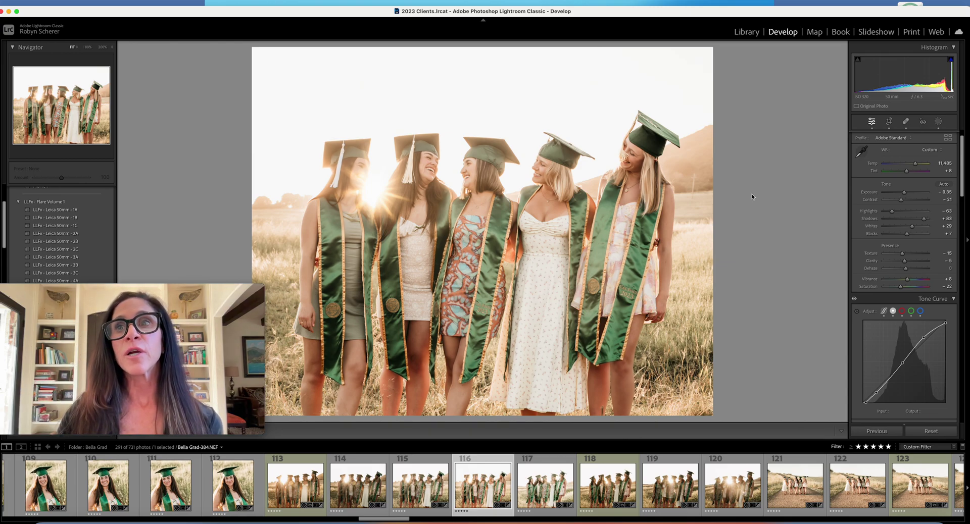
- Return to the photo library and select the green-labelled meadow photo of the five seated women, number 192
{"action": "left_click", "coordinate": [748, 34]}
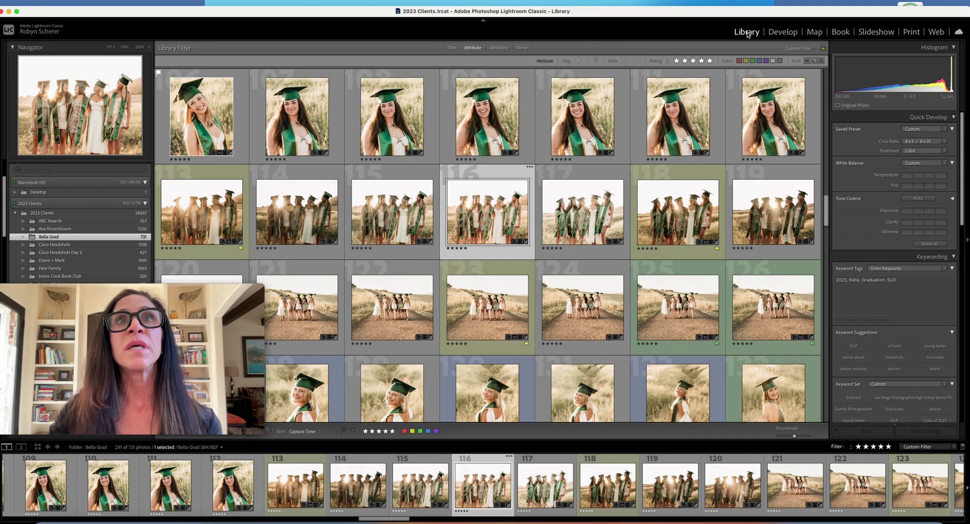
{"action": "scroll", "coordinate": [585, 219], "scroll_direction": "down", "scroll_amount": 10}
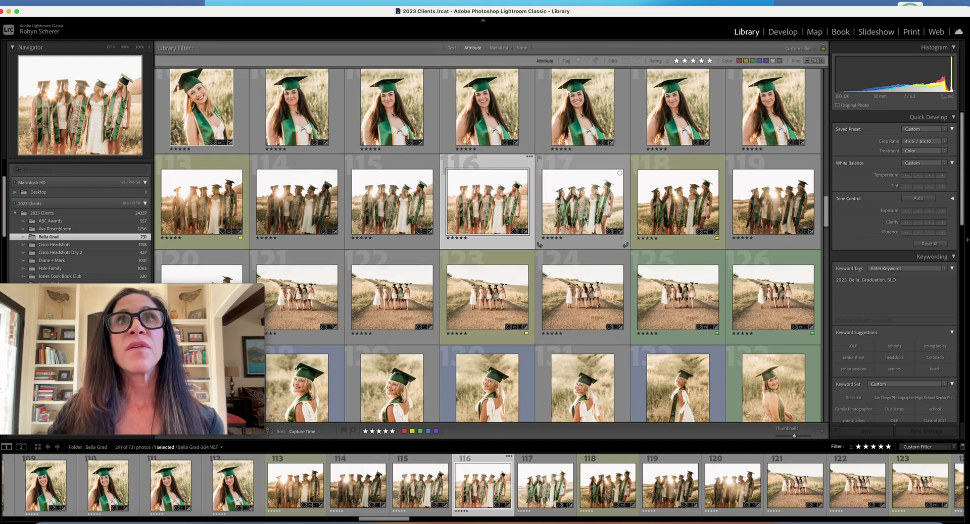
{"action": "scroll", "coordinate": [584, 216], "scroll_direction": "down", "scroll_amount": 10}
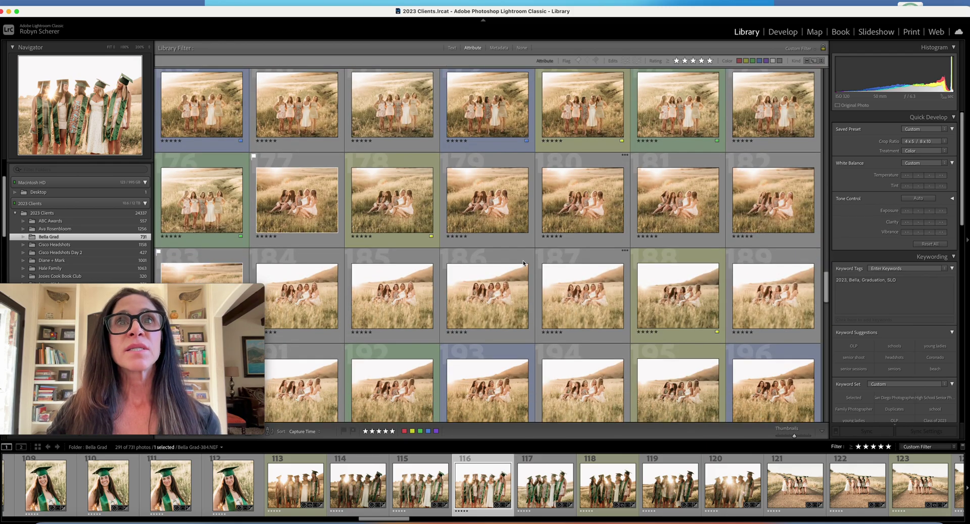
{"action": "scroll", "coordinate": [462, 320], "scroll_direction": "down", "scroll_amount": 2}
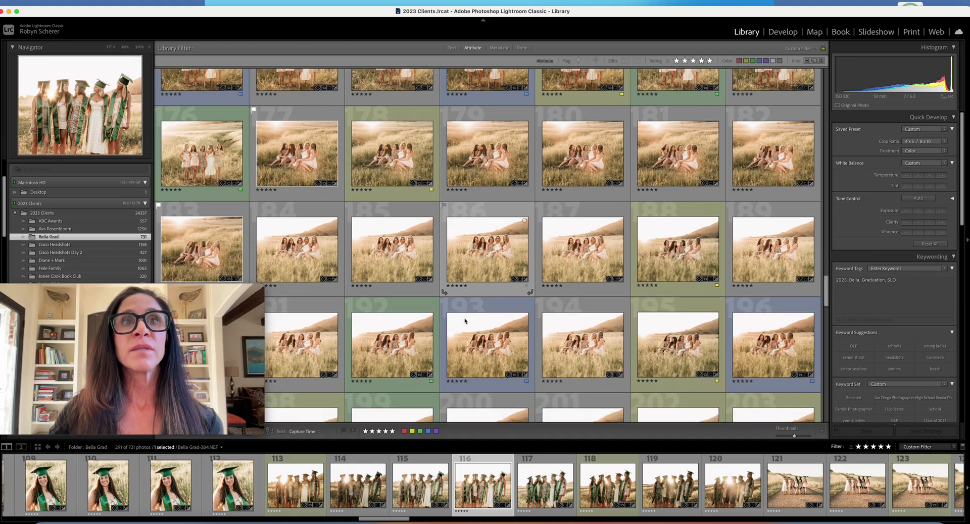
{"action": "left_click", "coordinate": [409, 320]}
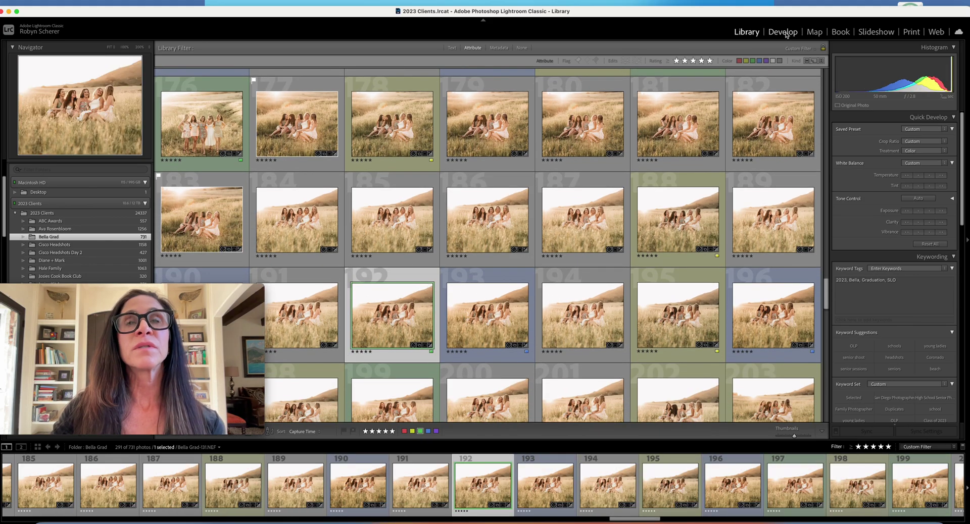
- Clear the star rating filter and open the unedited one-star photo Bella Grad-735.NEF for developing
{"action": "left_click", "coordinate": [858, 447]}
{"action": "left_click", "coordinate": [858, 448]}
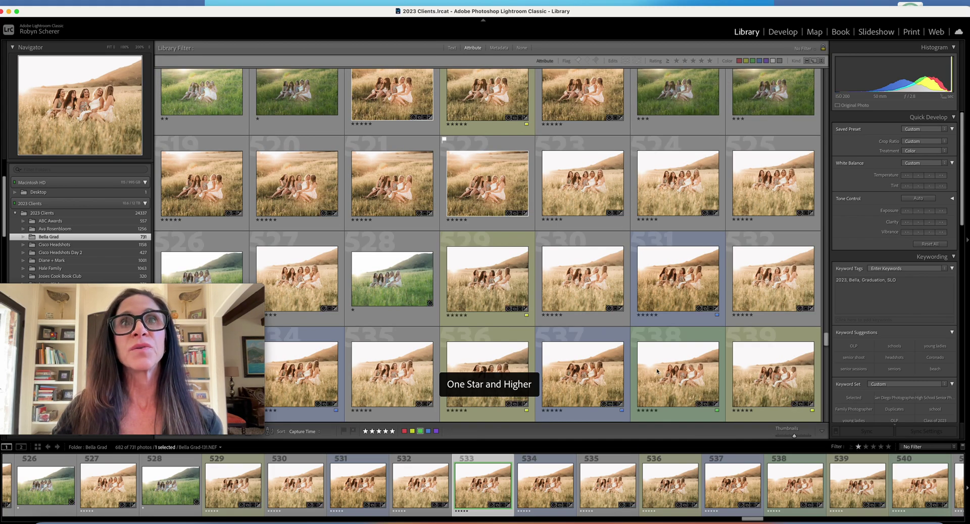
{"action": "left_click", "coordinate": [496, 281]}
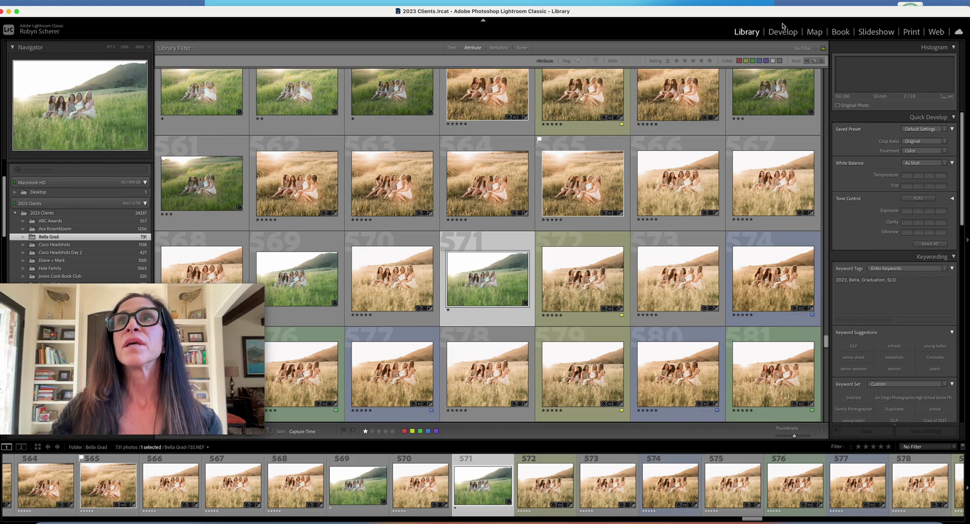
{"action": "left_click", "coordinate": [783, 32]}
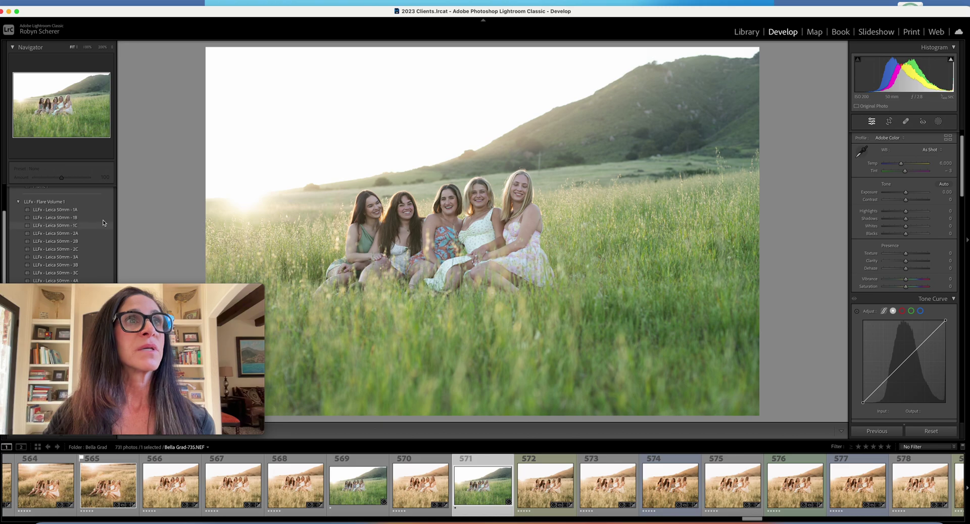
- Apply the Basic TSP preset and correct the white balance by sampling the white dress and warming the temperature
{"action": "scroll", "coordinate": [93, 203], "scroll_direction": "up", "scroll_amount": 5}
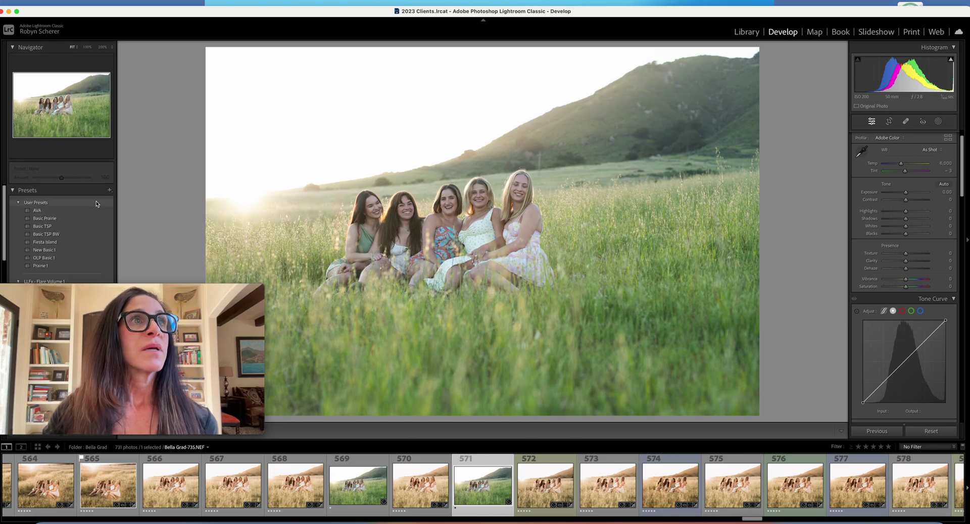
{"action": "left_click", "coordinate": [56, 227]}
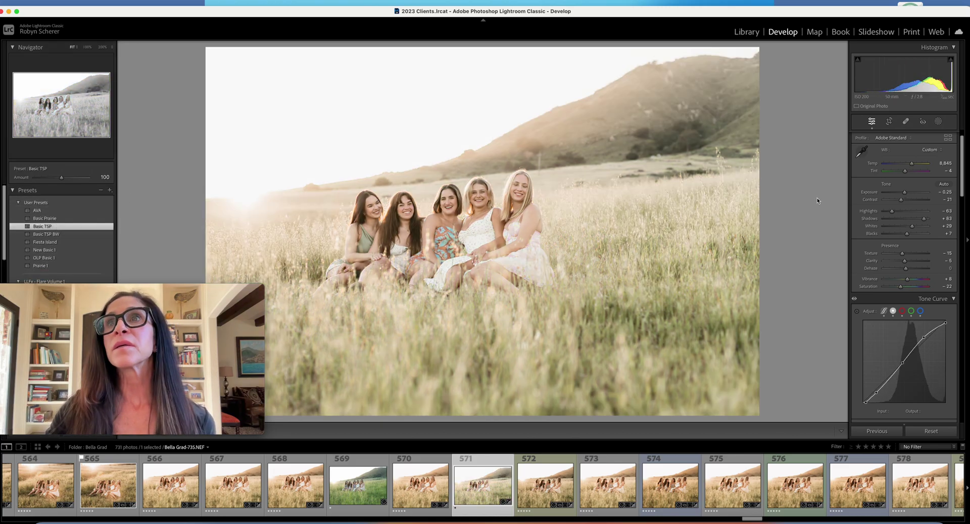
{"action": "left_click", "coordinate": [860, 153]}
{"action": "left_click", "coordinate": [478, 240]}
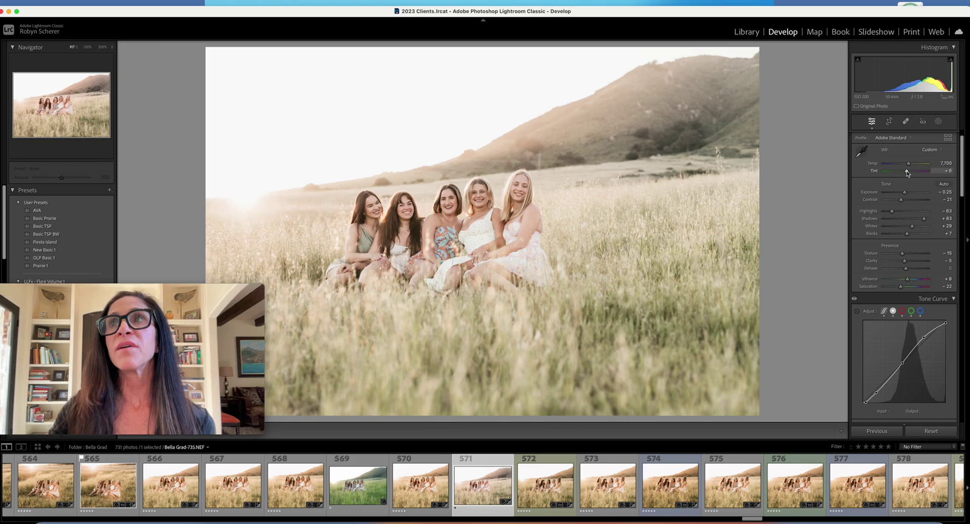
{"action": "left_click_drag", "start_coordinate": [908, 167], "coordinate": [913, 168]}
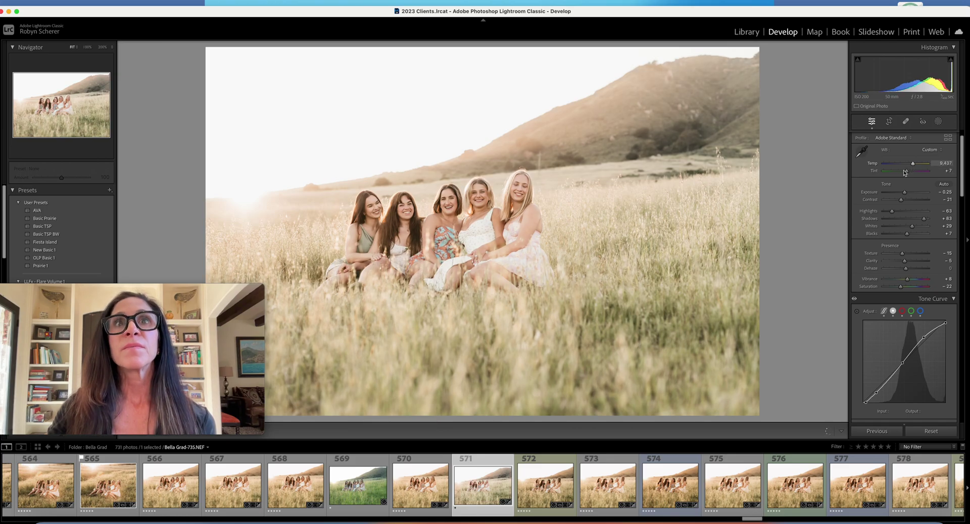
- Find the unedited two-star photo Bella Grad-497.NEF in the library and open it for developing
{"action": "left_click", "coordinate": [745, 32]}
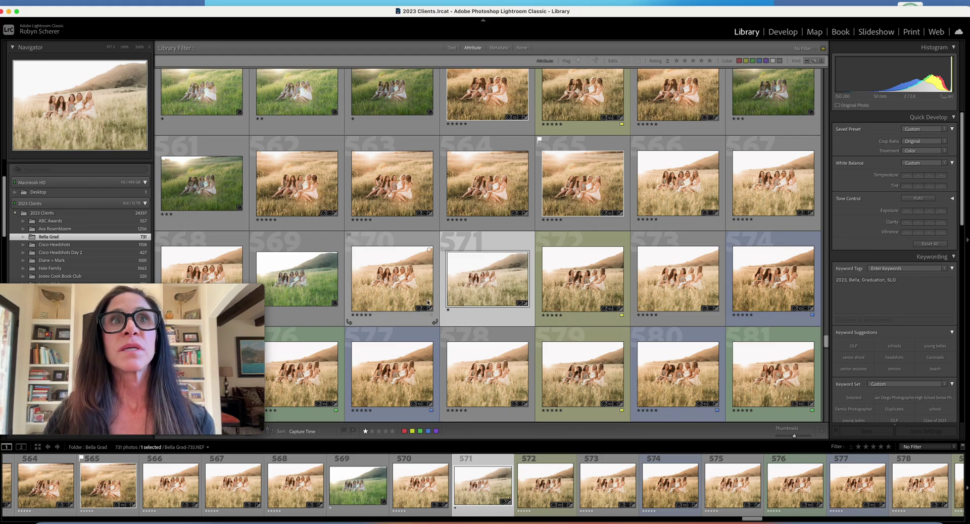
{"action": "scroll", "coordinate": [451, 302], "scroll_direction": "down", "scroll_amount": 3}
{"action": "scroll", "coordinate": [452, 302], "scroll_direction": "down", "scroll_amount": 4}
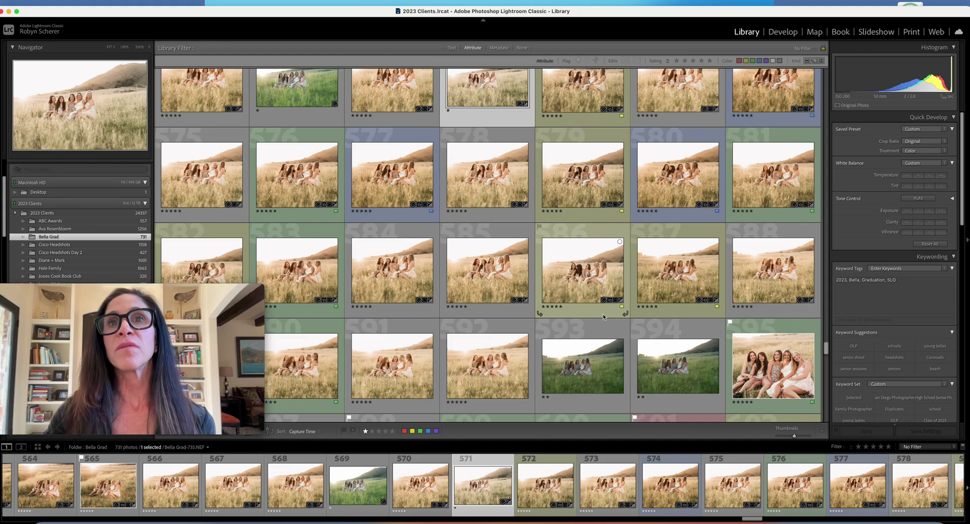
{"action": "scroll", "coordinate": [599, 311], "scroll_direction": "down", "scroll_amount": 1}
{"action": "left_click", "coordinate": [598, 326]}
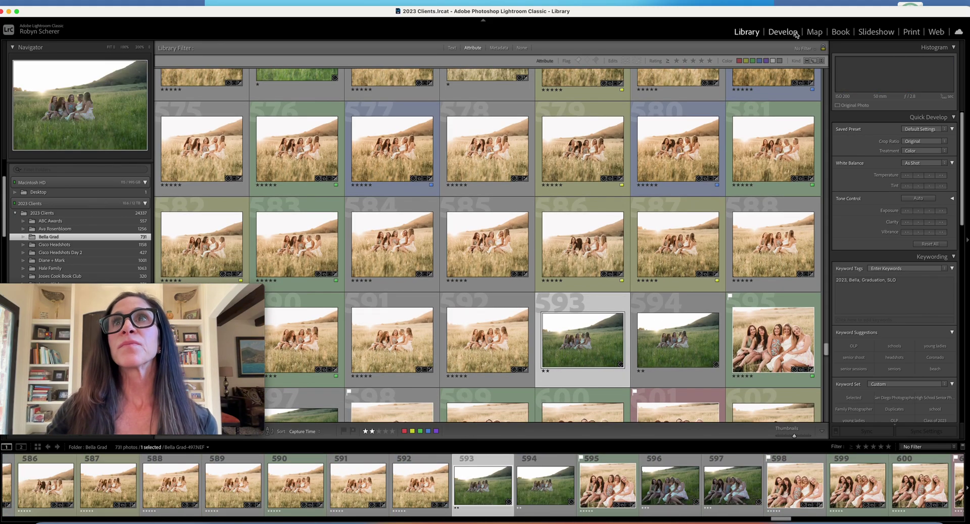
{"action": "left_click", "coordinate": [783, 32]}
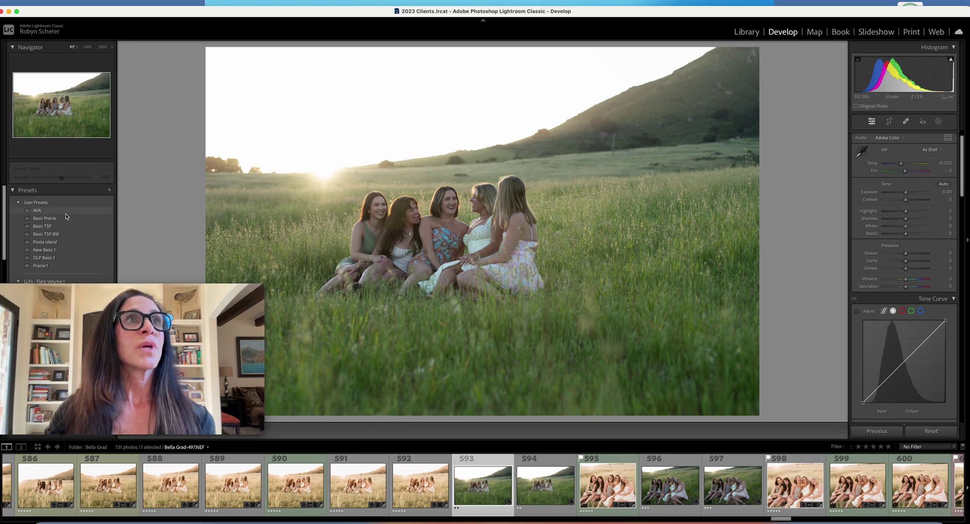
- Apply the Basic TSP preset to the photo and sample its white balance from the white dress
{"action": "left_click", "coordinate": [60, 226]}
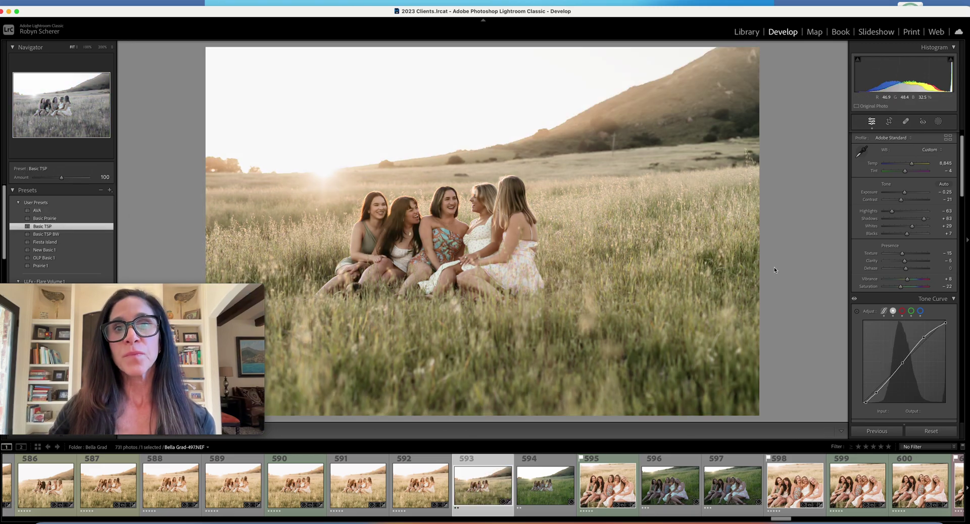
{"action": "left_click", "coordinate": [862, 150]}
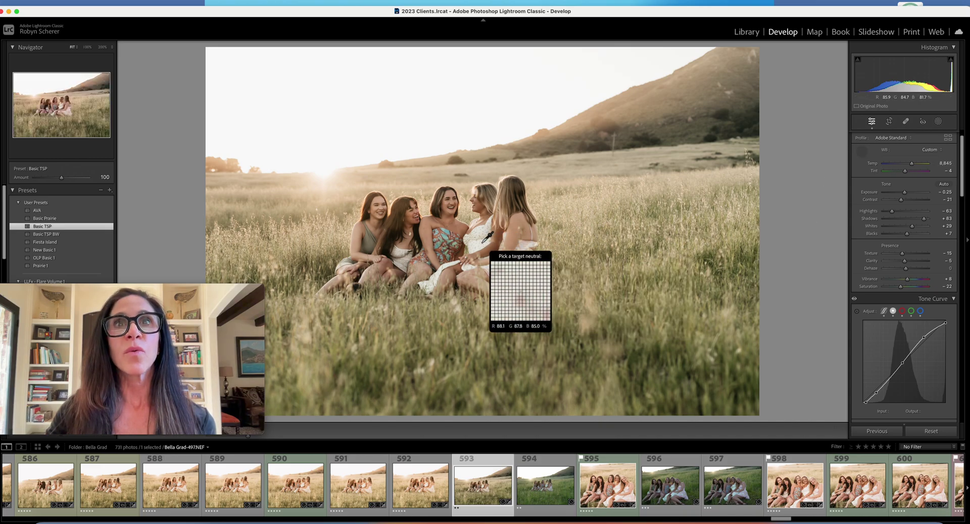
{"action": "left_click", "coordinate": [485, 240]}
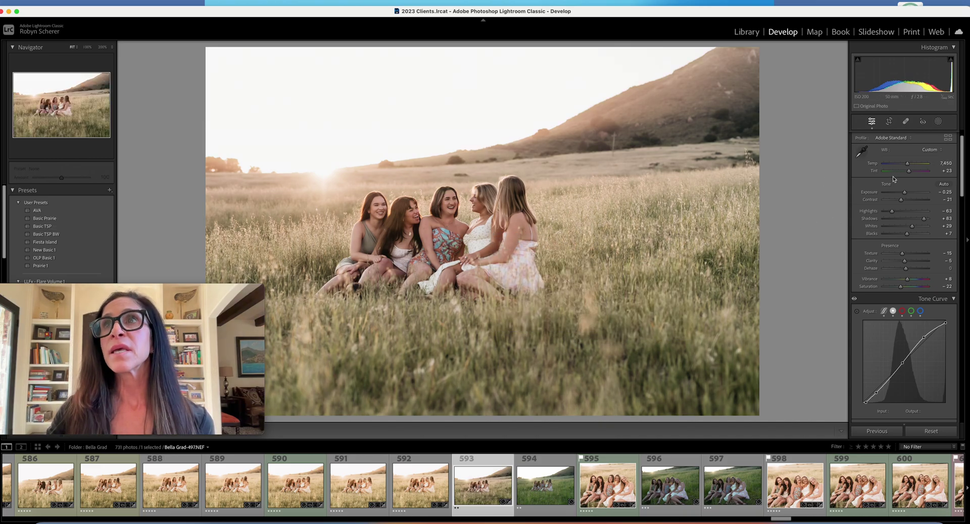
- Fine-tune the photo with tint 0, temperature 12,088 and exposure −0.05
{"action": "mouse_move", "coordinate": [909, 172]}
{"action": "left_mouse_down"}
{"action": "mouse_move", "coordinate": [917, 166]}
{"action": "mouse_move", "coordinate": [906, 174]}
{"action": "left_mouse_up"}
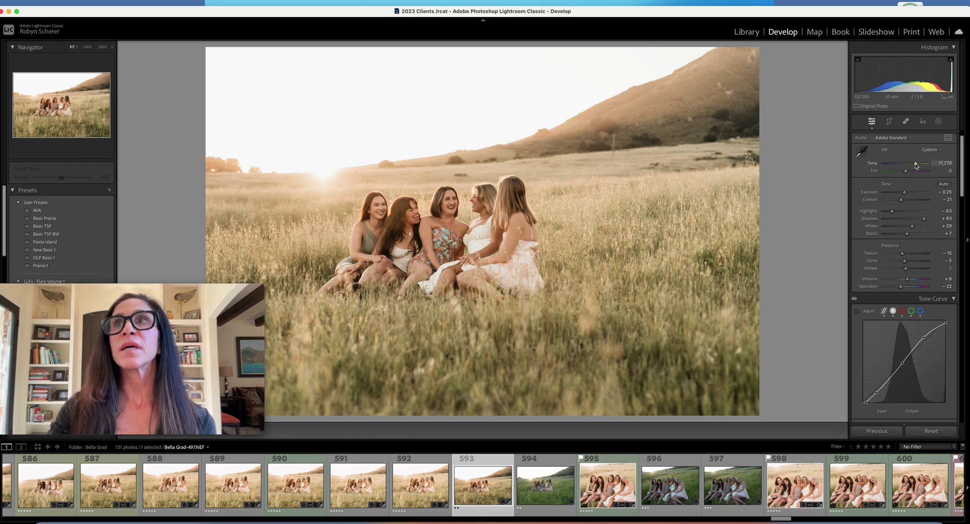
{"action": "left_click_drag", "start_coordinate": [916, 166], "coordinate": [908, 196]}
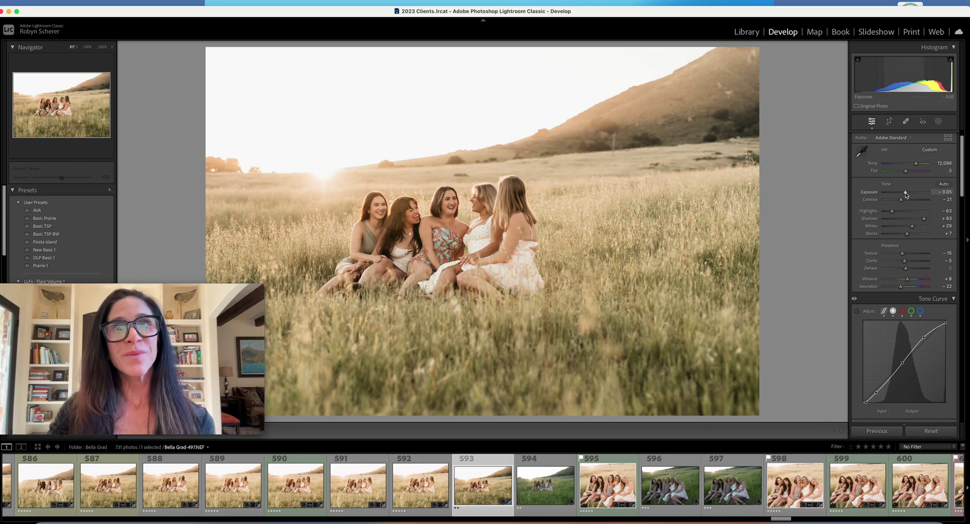
- Start a crop of the photo with the aspect ratio 4 x 5 / 8 x 10
{"action": "left_click", "coordinate": [889, 121]}
{"action": "left_click", "coordinate": [928, 150]}
{"action": "left_click", "coordinate": [928, 181]}
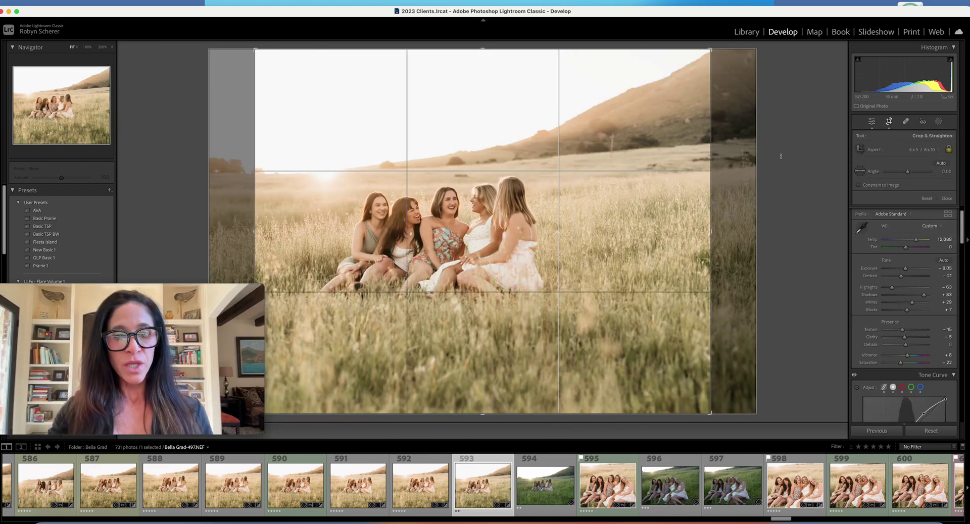
- Cycle through the crop guide overlays to the crossing 45-degree diagonals
{"action": "key", "text": "o"}
{"action": "key", "text": "o"}
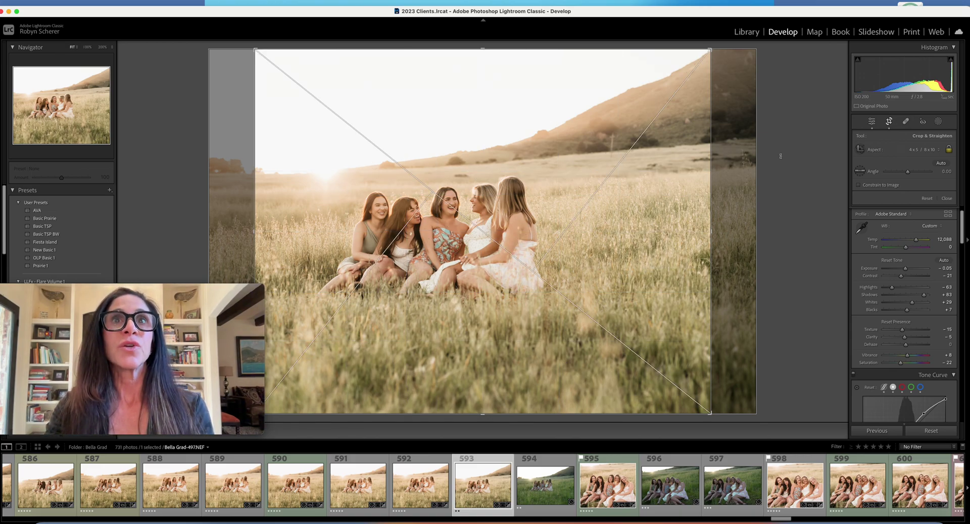
{"action": "key", "text": "o"}
{"action": "key", "text": "o"}
{"action": "key", "text": "o"}
{"action": "key", "text": "o"}
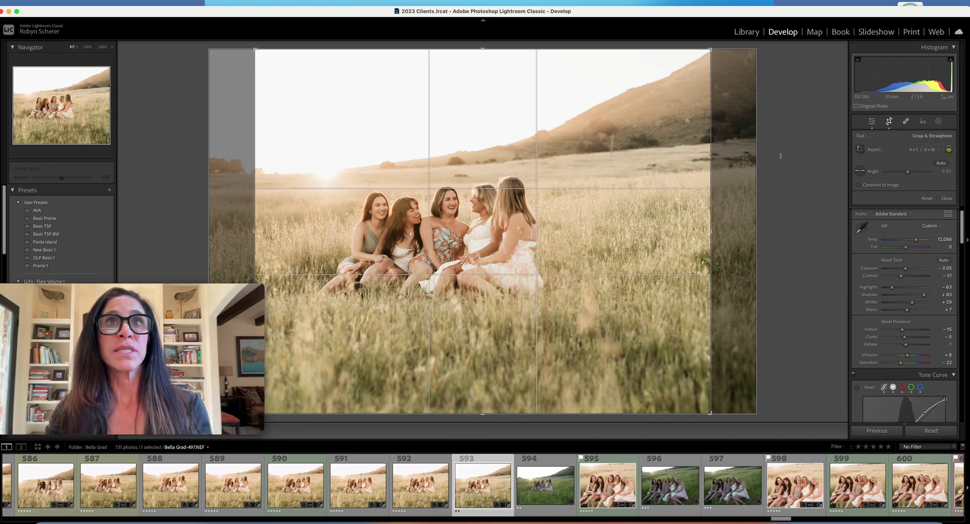
{"action": "key", "text": "o"}
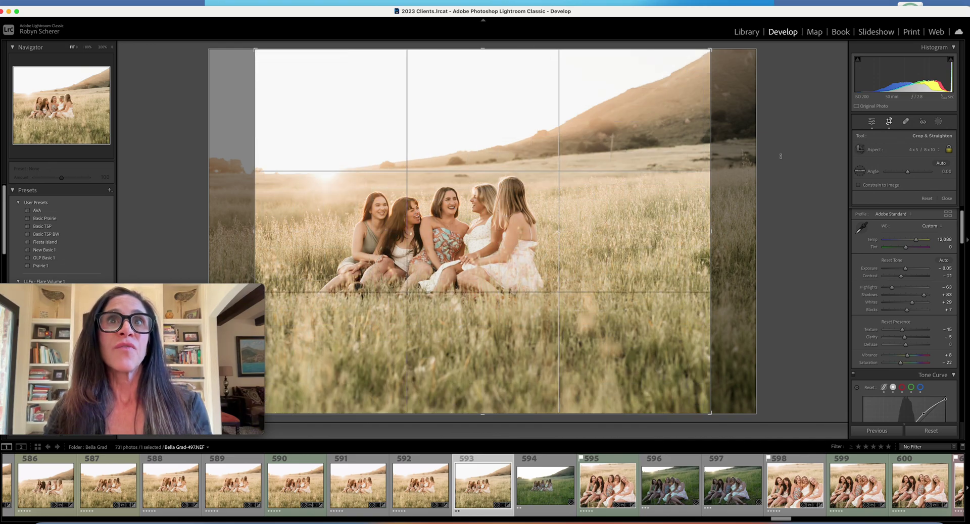
{"action": "key", "text": "o"}
- Shift the photo within the crop frame so the seated group sits at the centre, and apply the crop
{"action": "left_click_drag", "start_coordinate": [513, 236], "coordinate": [539, 236]}
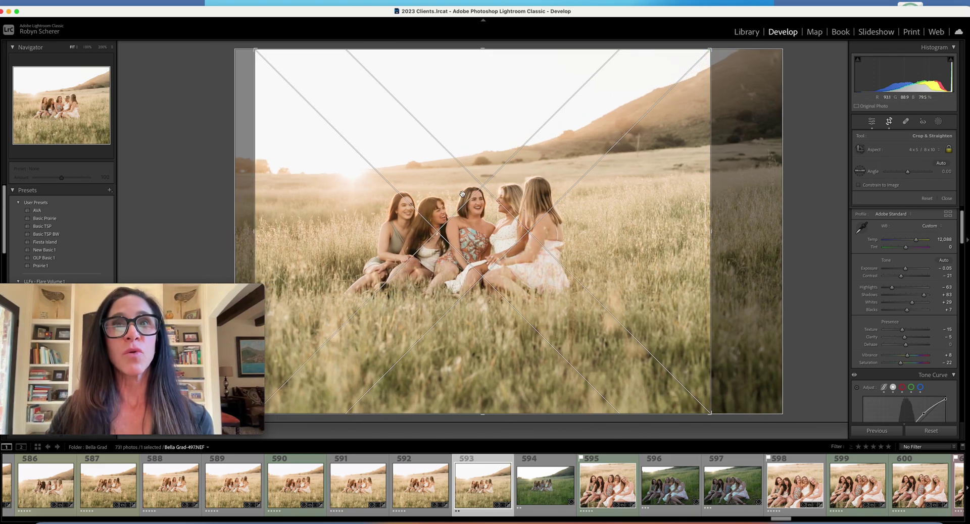
{"action": "key", "text": "Return"}
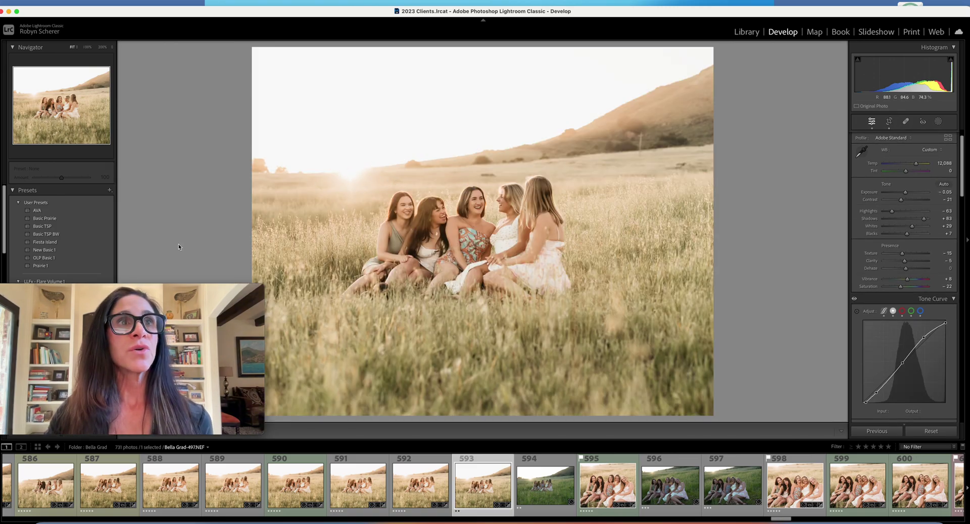
- Apply the flare presets LLFx - Leica 50mm - 1C and LLFx - Leica 50mm - 2A to the meadow photo
{"action": "left_click_drag", "start_coordinate": [156, 288], "coordinate": [176, 50]}
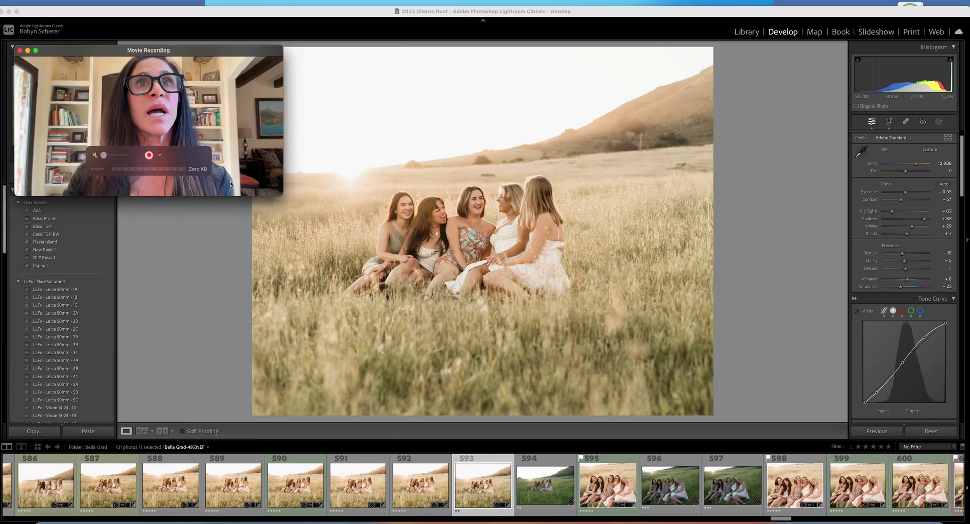
{"action": "left_click", "coordinate": [69, 307]}
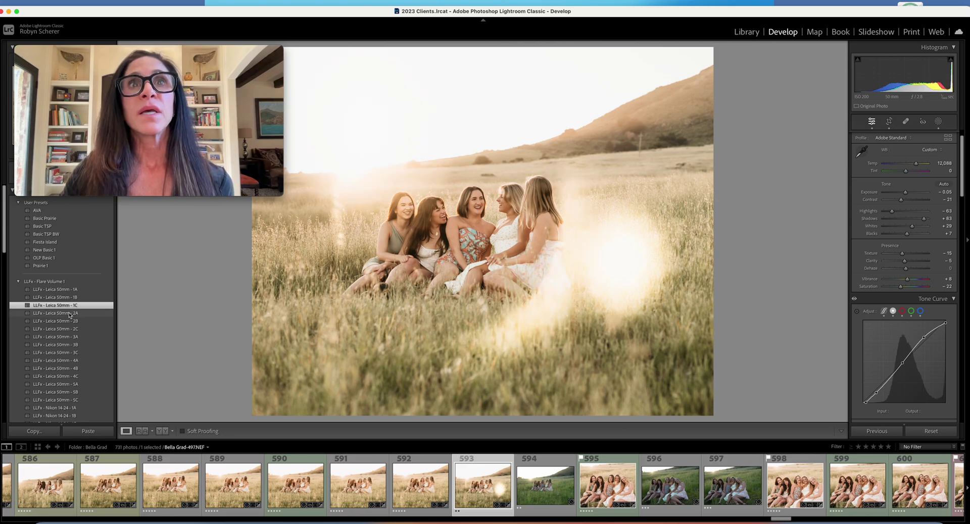
{"action": "left_click", "coordinate": [69, 314]}
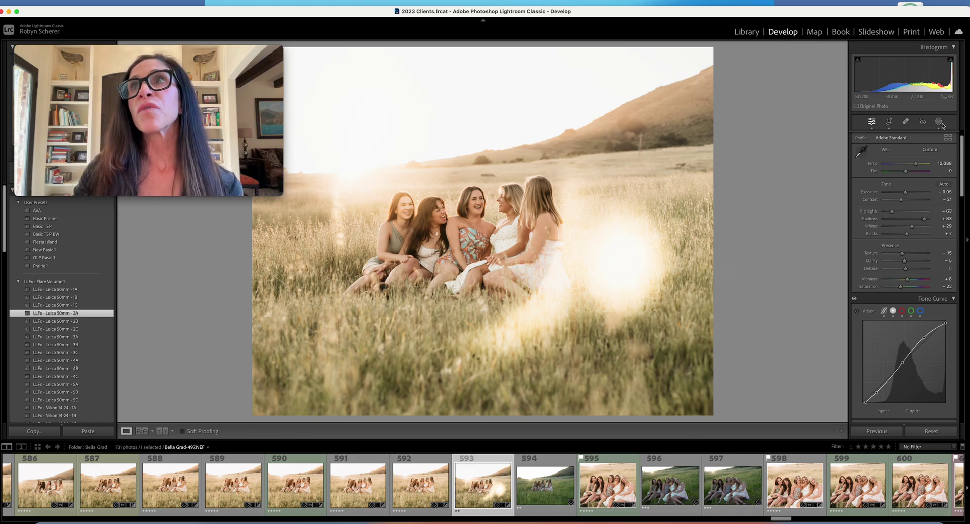
- Delete the brush masks for the round flare spot beside the seated group and the faint arc across the sky
{"action": "key", "text": "shift+w"}
{"action": "left_click", "coordinate": [625, 260]}
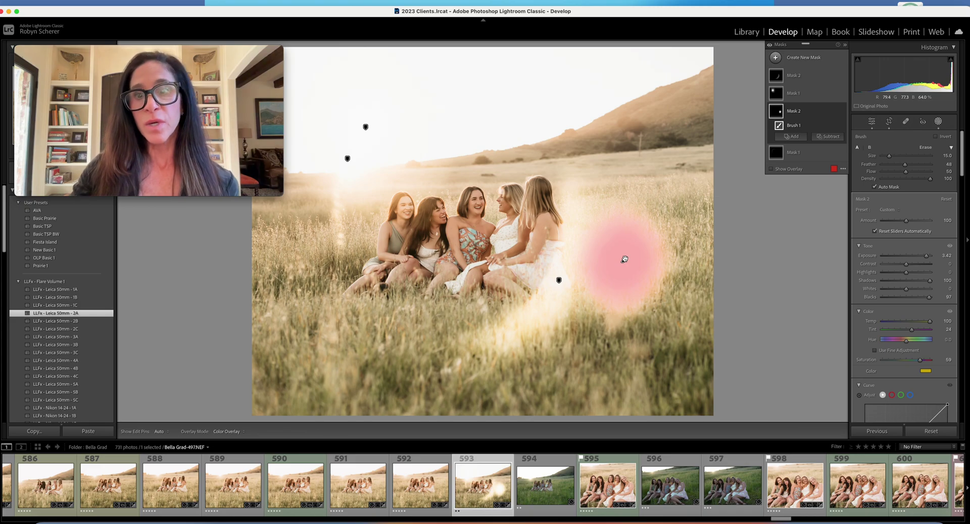
{"action": "key", "text": "Delete"}
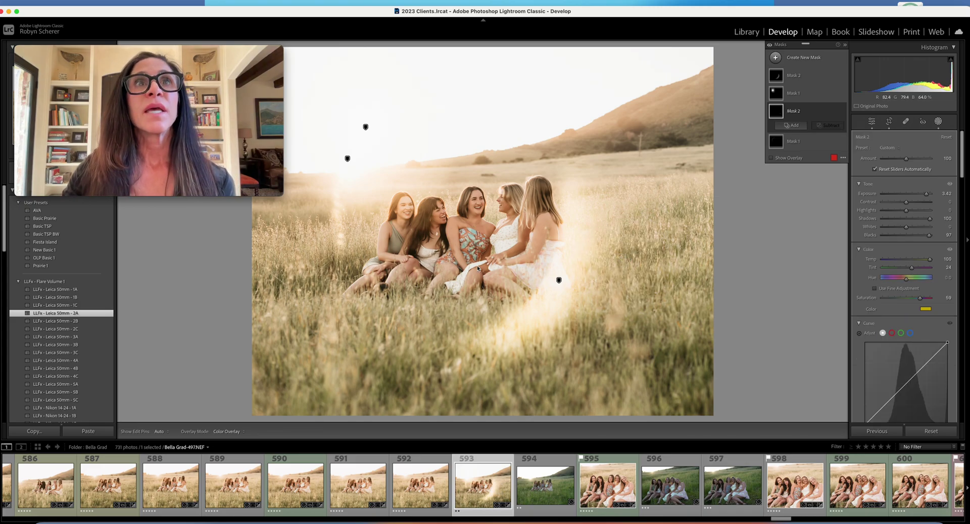
{"action": "left_click", "coordinate": [366, 127]}
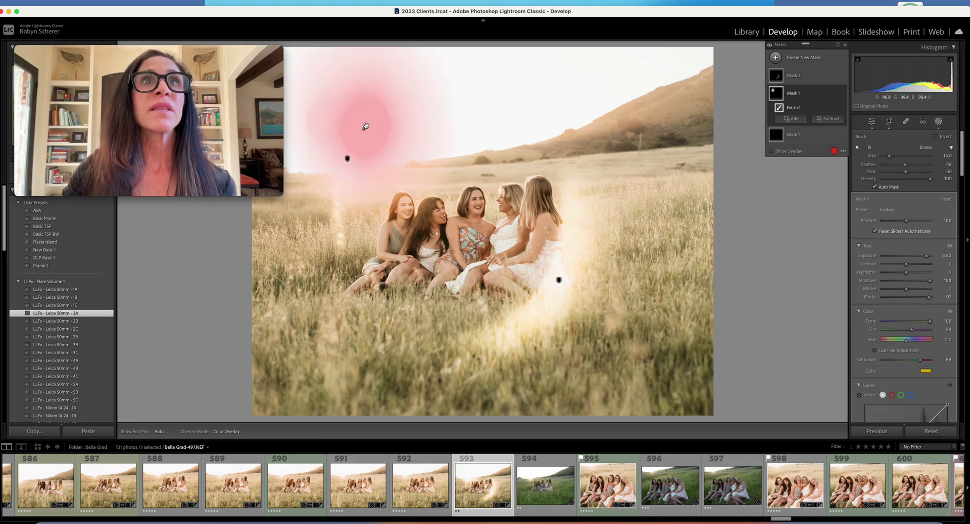
{"action": "left_click", "coordinate": [347, 159]}
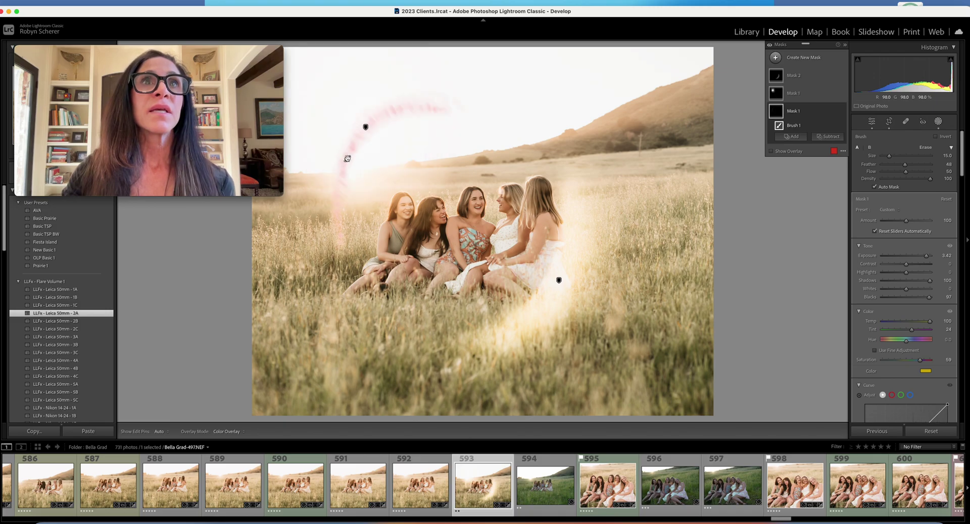
{"action": "key", "text": "Delete"}
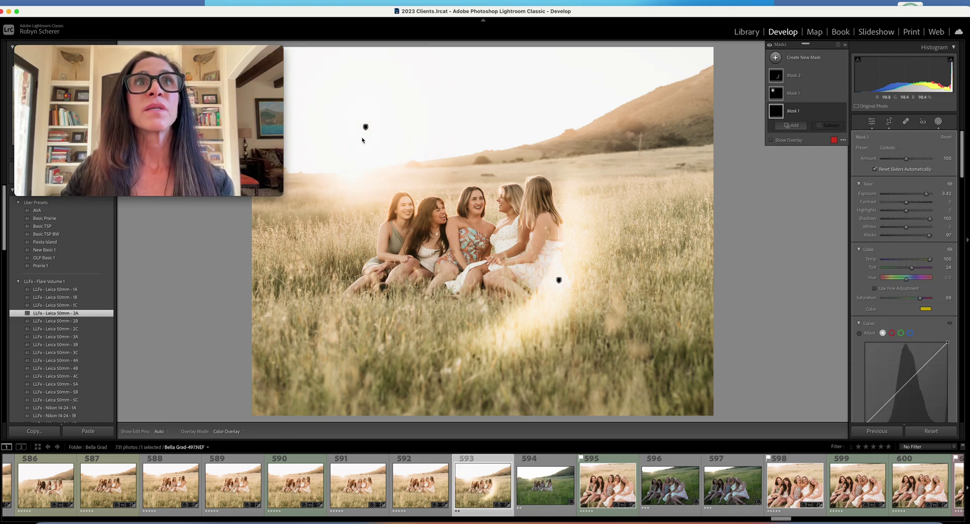
- Move the arc-shaped flare mask away from the seated women into the lower-right grass and finish masking
{"action": "left_click", "coordinate": [366, 126]}
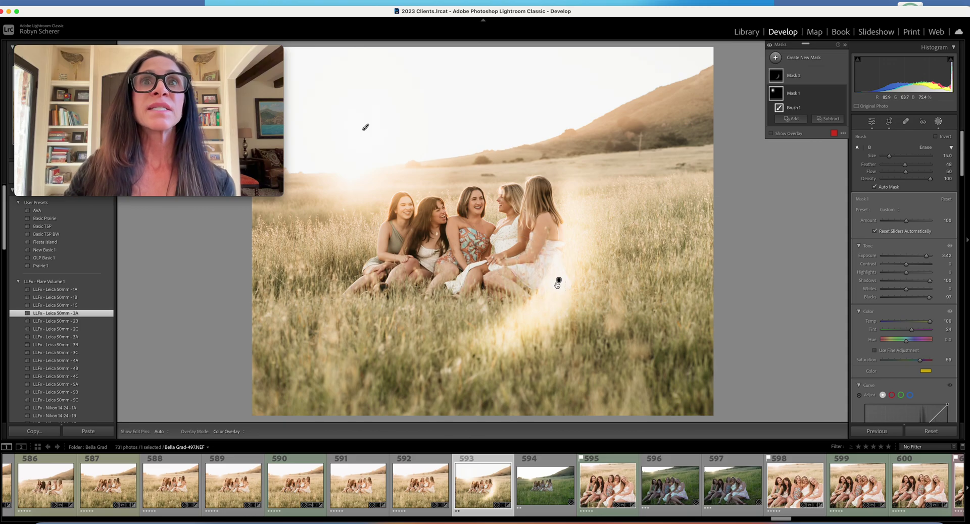
{"action": "left_click", "coordinate": [558, 282]}
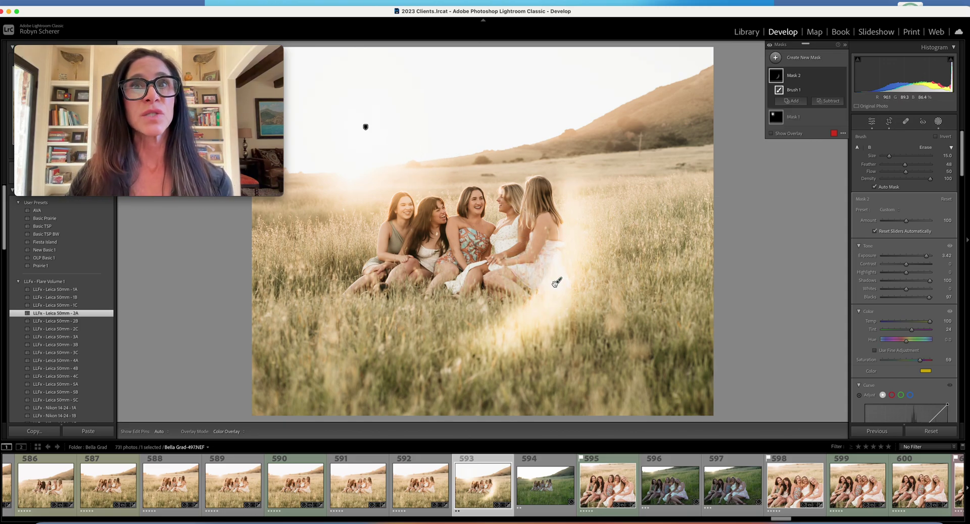
{"action": "left_click", "coordinate": [365, 126]}
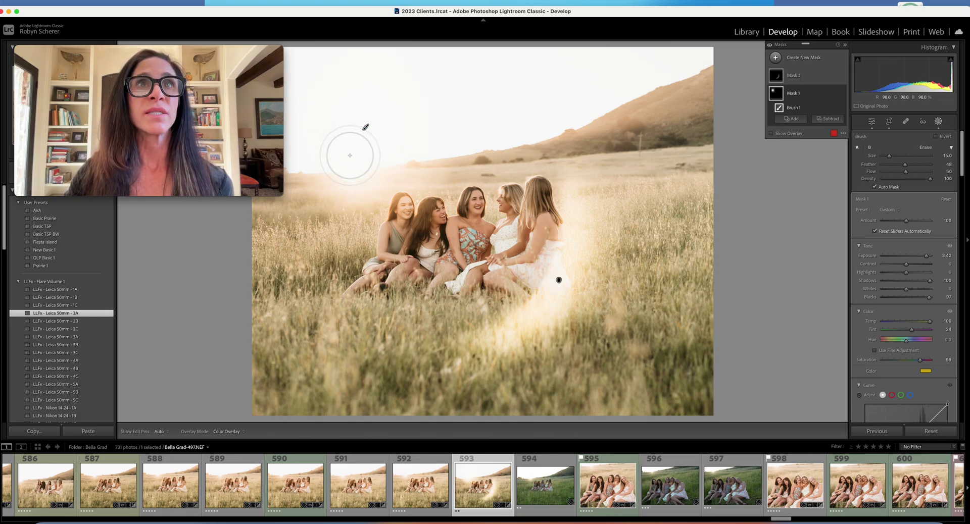
{"action": "left_click", "coordinate": [559, 281]}
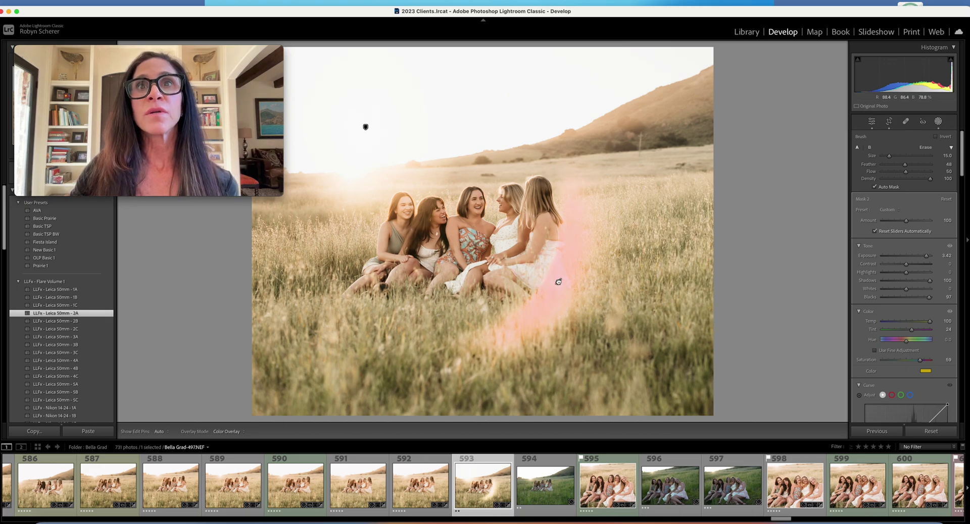
{"action": "left_click_drag", "start_coordinate": [559, 281], "coordinate": [636, 332]}
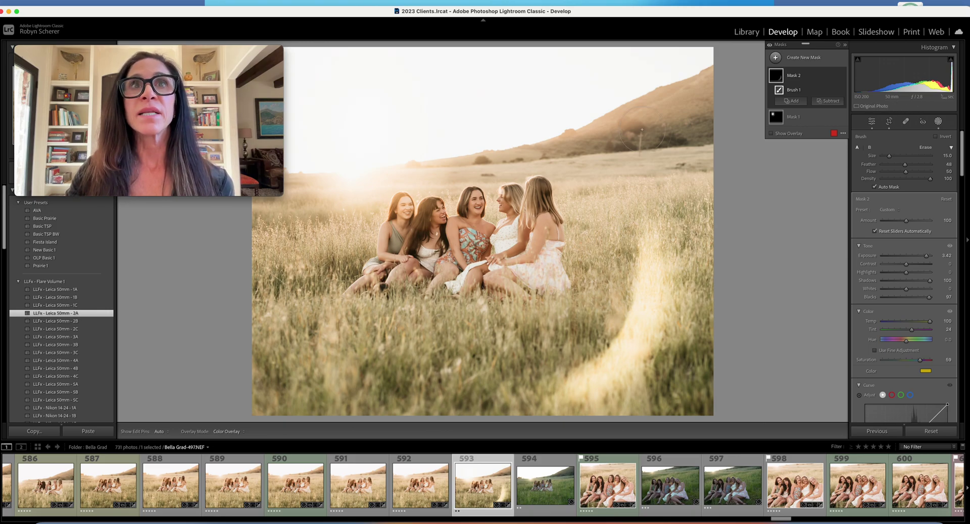
{"action": "left_click", "coordinate": [938, 123]}
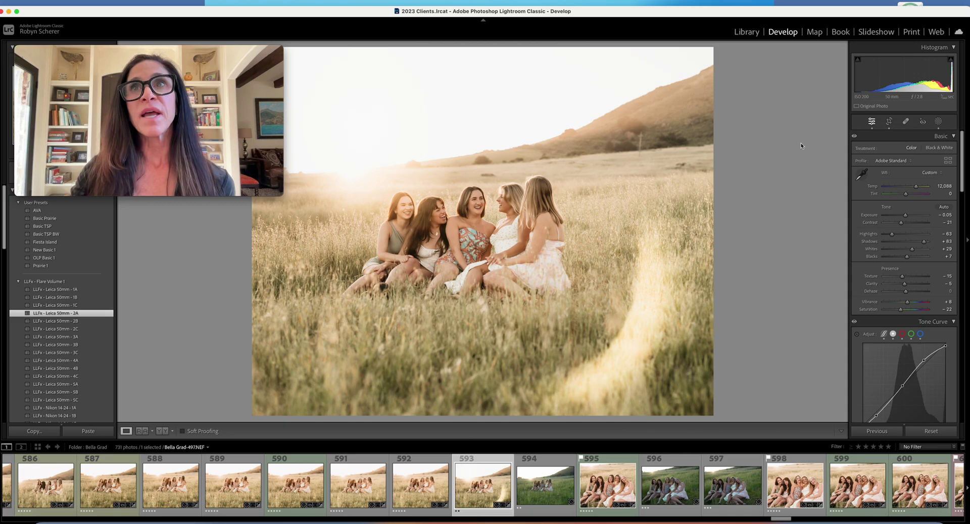
- Compare the flare-edited meadow photo with its unedited version
{"action": "key", "text": "backslash"}
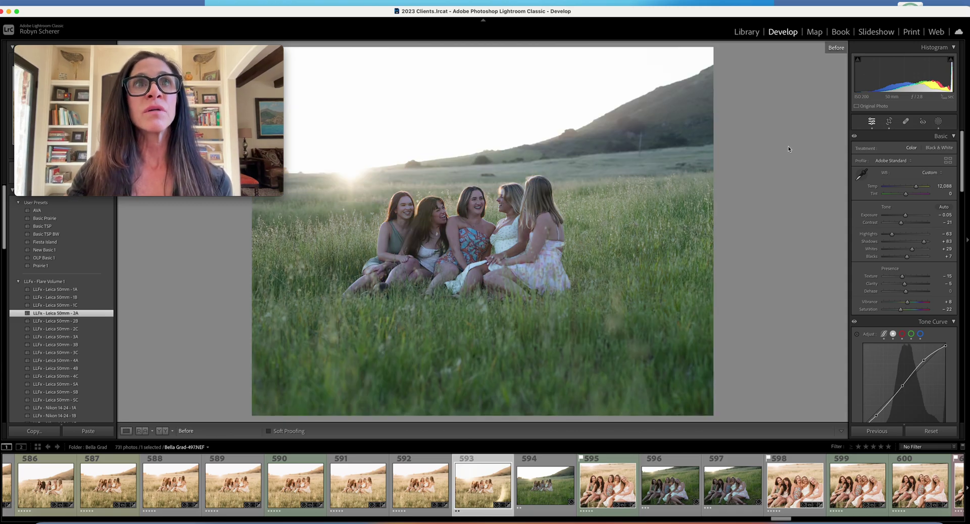
{"action": "key", "text": "backslash"}
{"action": "key", "text": "backslash"}
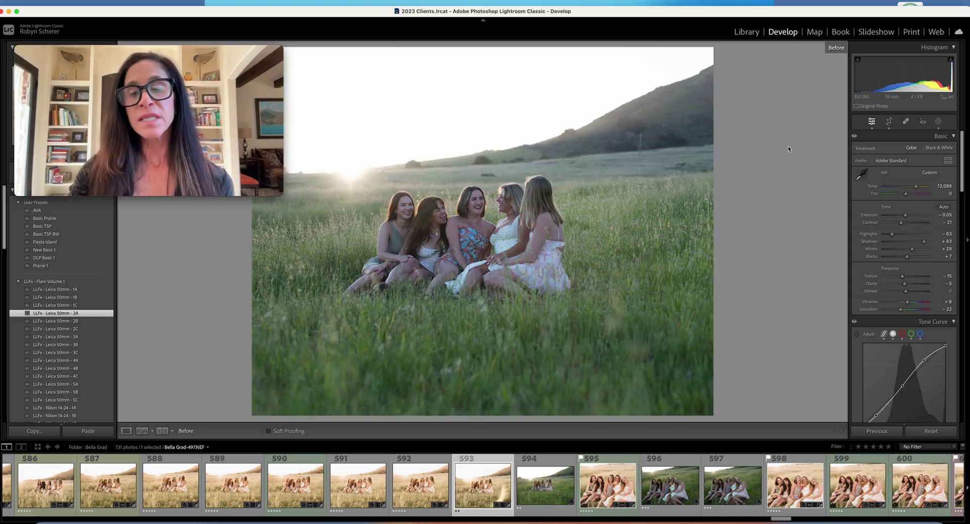
{"action": "key", "text": "backslash"}
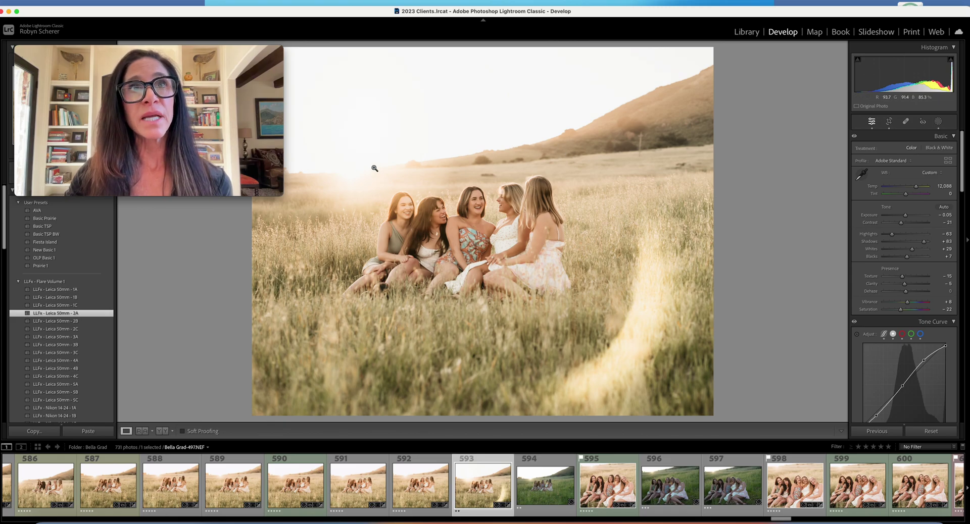
{"action": "key", "text": "backslash"}
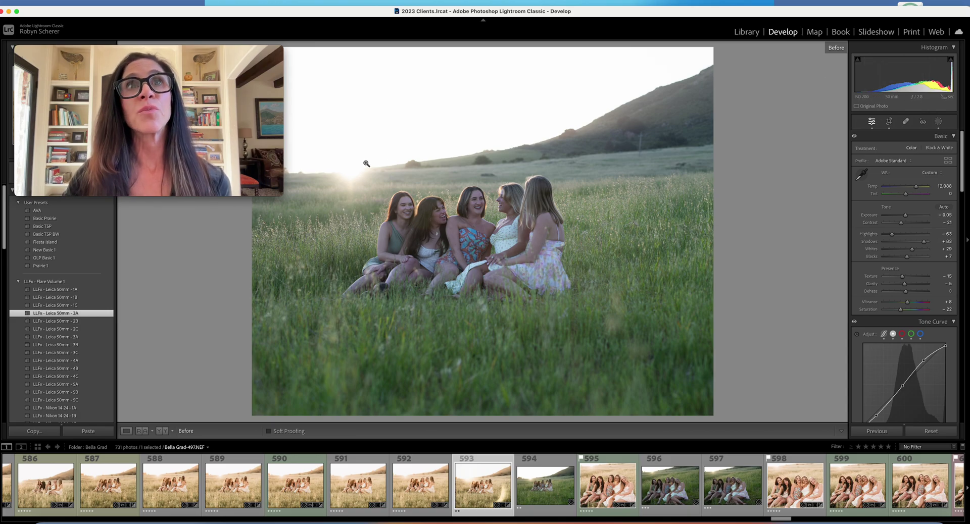
{"action": "key", "text": "backslash"}
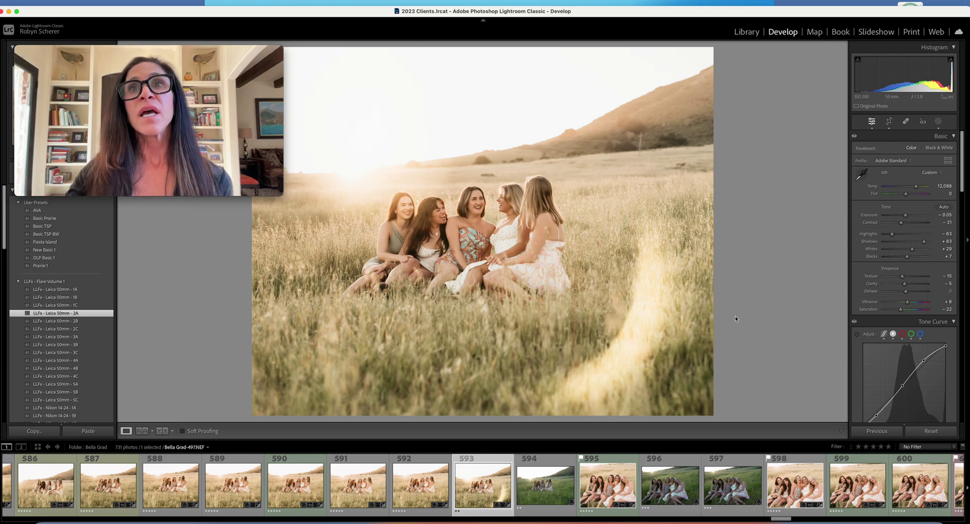
- Set the exposure of the sky glow mask to 0.43 and of the grass flare arc mask to 2.28, and check against the original
{"action": "left_click", "coordinate": [938, 122]}
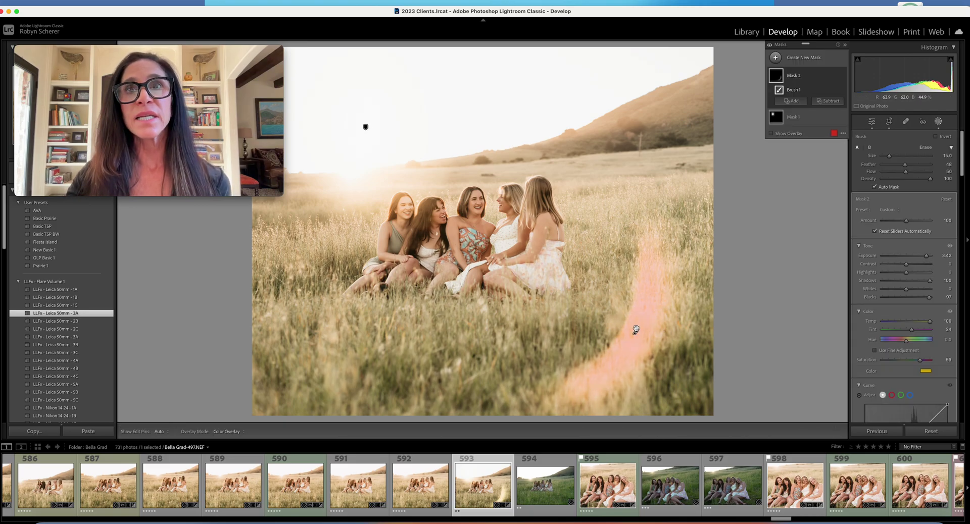
{"action": "left_click", "coordinate": [365, 127]}
{"action": "left_click_drag", "start_coordinate": [928, 257], "coordinate": [910, 257]}
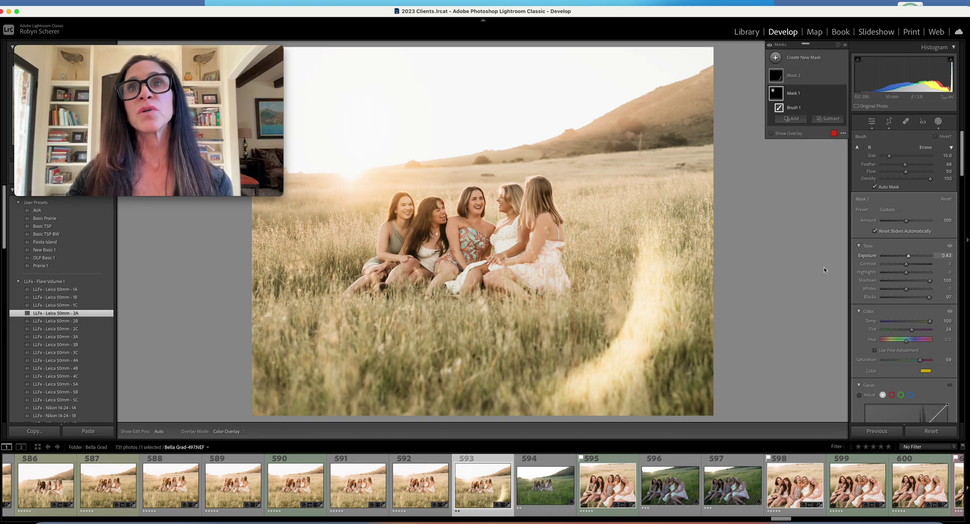
{"action": "left_click", "coordinate": [636, 333]}
{"action": "left_click_drag", "start_coordinate": [925, 256], "coordinate": [918, 257]}
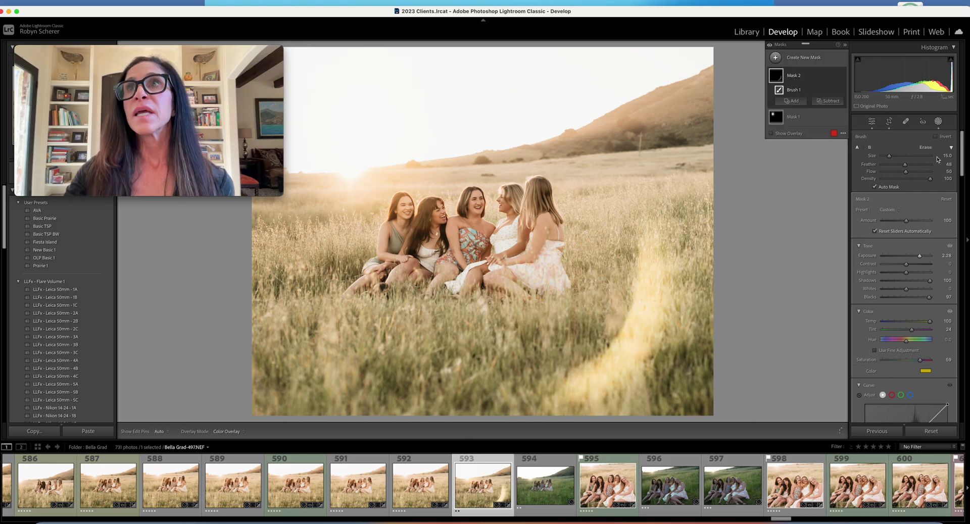
{"action": "left_click", "coordinate": [939, 123]}
{"action": "key", "text": "backslash"}
{"action": "key", "text": "backslash"}
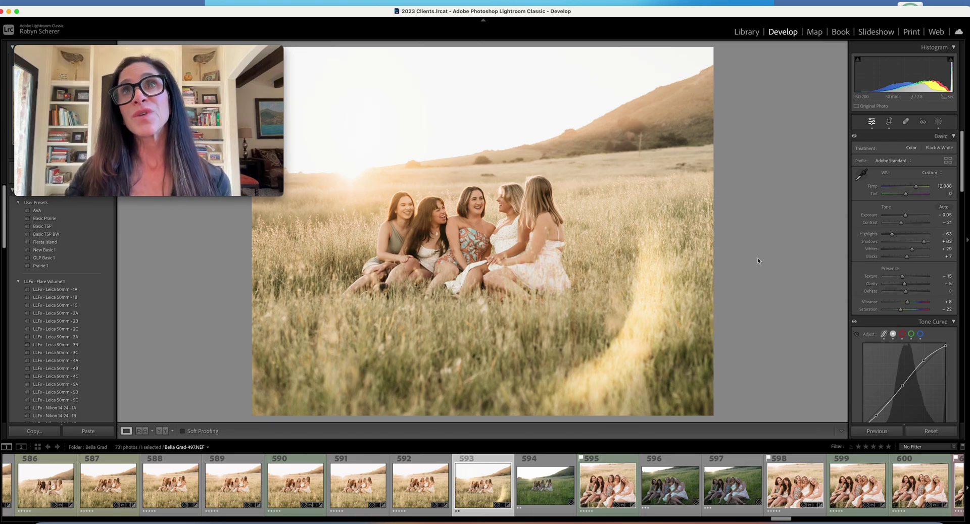
- Find the unedited photo of the five women standing in the meadow in the library and open it for developing
{"action": "left_click", "coordinate": [747, 32]}
{"action": "scroll", "coordinate": [581, 246], "scroll_direction": "down", "scroll_amount": 5}
{"action": "scroll", "coordinate": [581, 247], "scroll_direction": "down", "scroll_amount": 10}
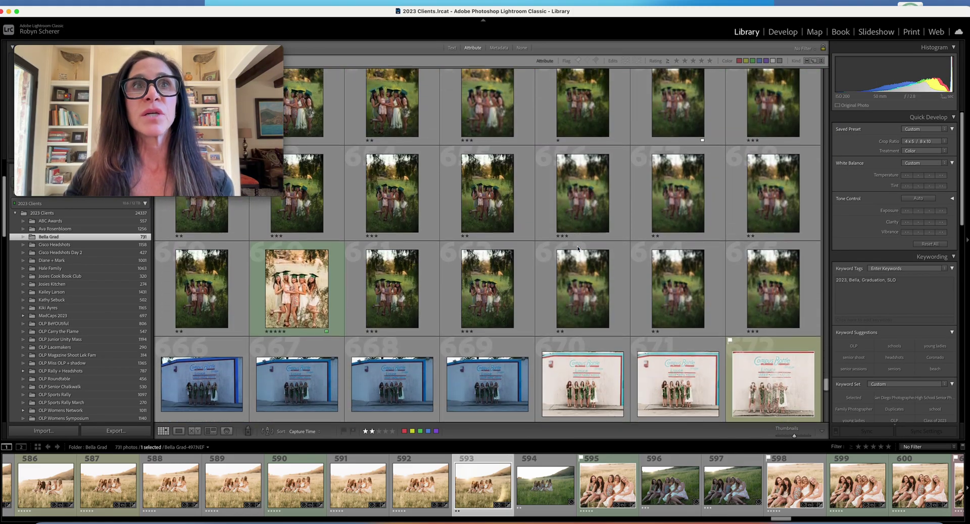
{"action": "scroll", "coordinate": [577, 248], "scroll_direction": "down", "scroll_amount": 2}
{"action": "scroll", "coordinate": [577, 248], "scroll_direction": "up", "scroll_amount": 15}
{"action": "scroll", "coordinate": [577, 248], "scroll_direction": "up", "scroll_amount": 5}
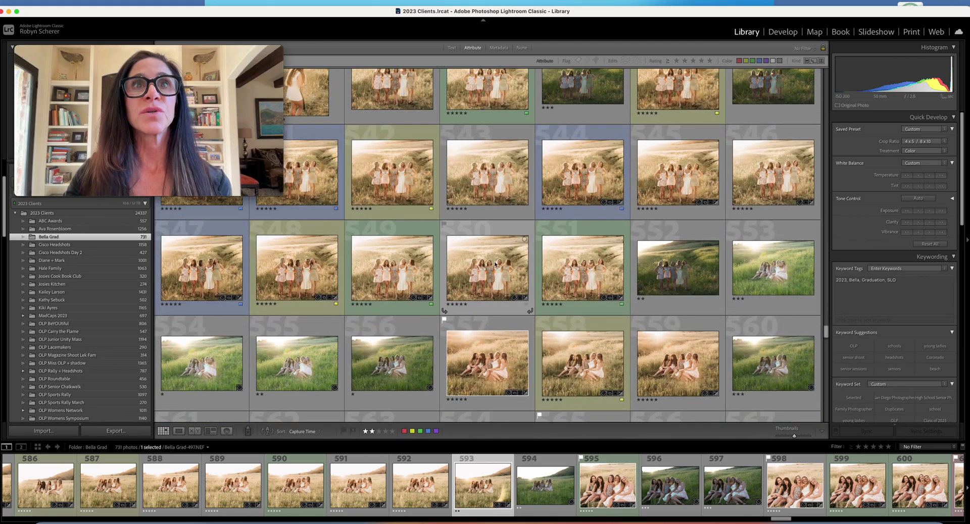
{"action": "left_click", "coordinate": [310, 272]}
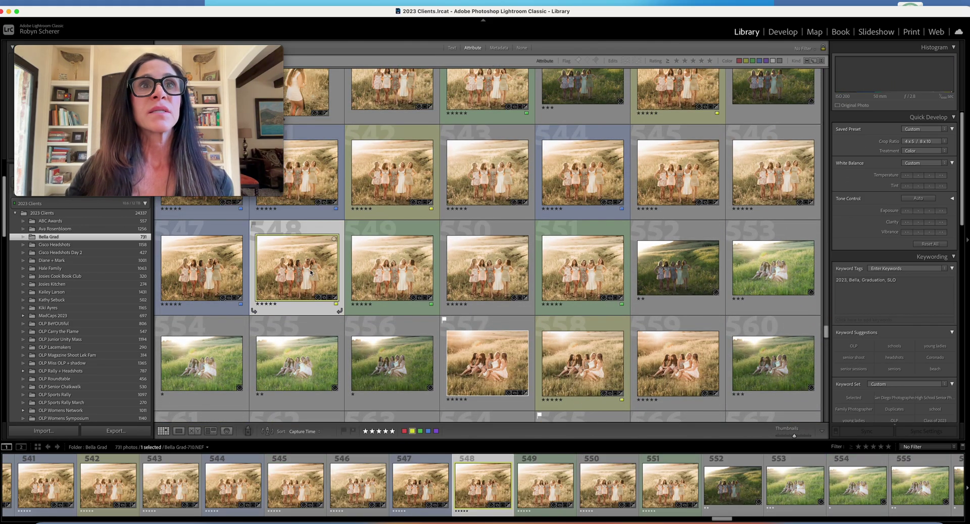
{"action": "left_click", "coordinate": [693, 277]}
{"action": "left_click", "coordinate": [782, 31]}
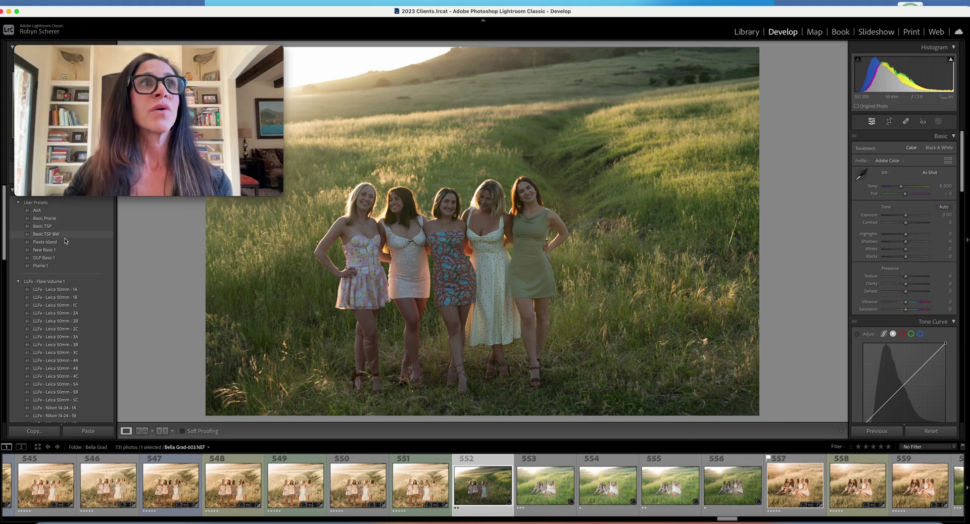
- Apply the Basic TSP preset and sample the white balance from the white dress
{"action": "left_click", "coordinate": [52, 227]}
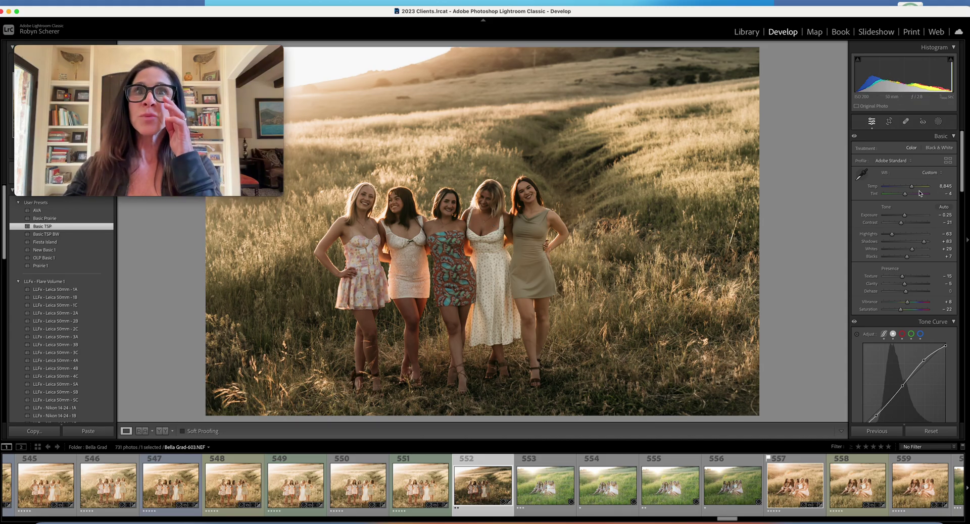
{"action": "left_click", "coordinate": [861, 174]}
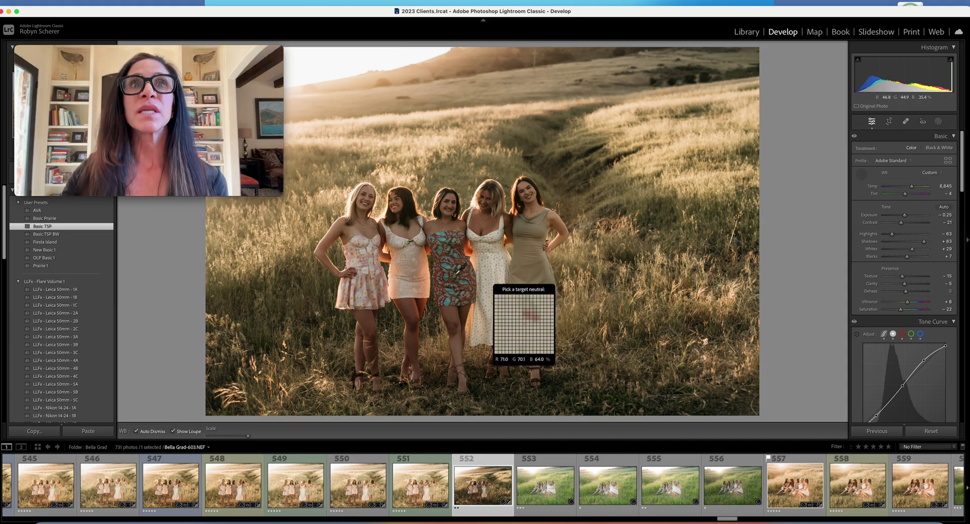
{"action": "left_click", "coordinate": [485, 273]}
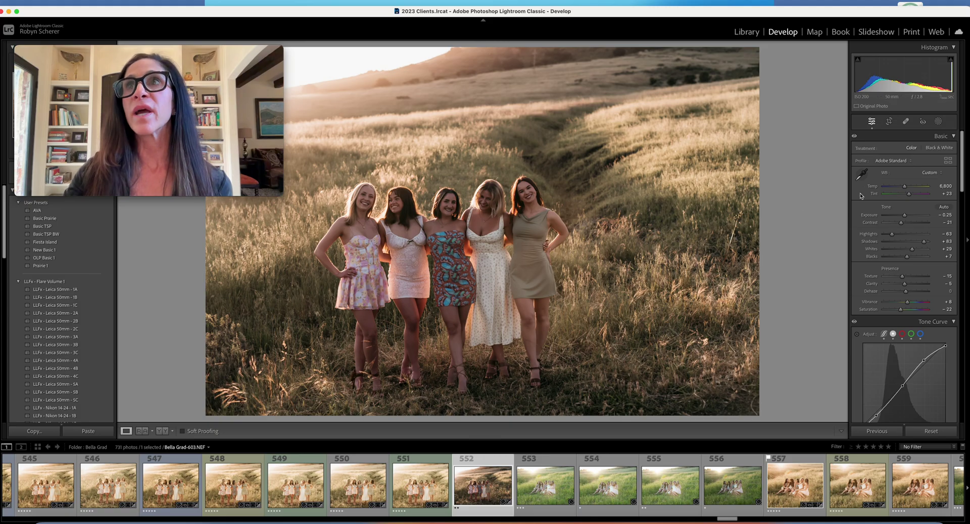
- Set the temperature to 8,984, tint to +7 and exposure to +0.35, and check the skin tones up close
{"action": "left_click_drag", "start_coordinate": [906, 190], "coordinate": [908, 214]}
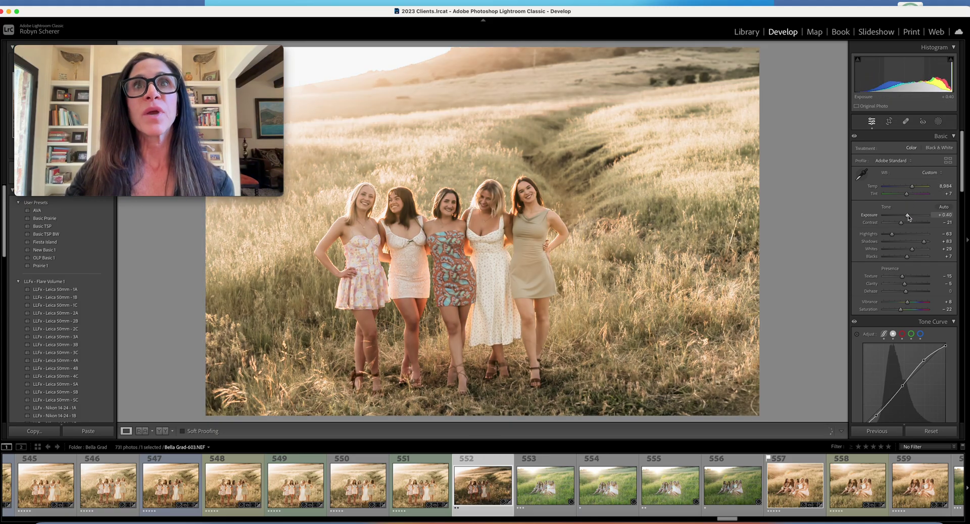
{"action": "left_click", "coordinate": [451, 205]}
{"action": "key", "text": "w"}
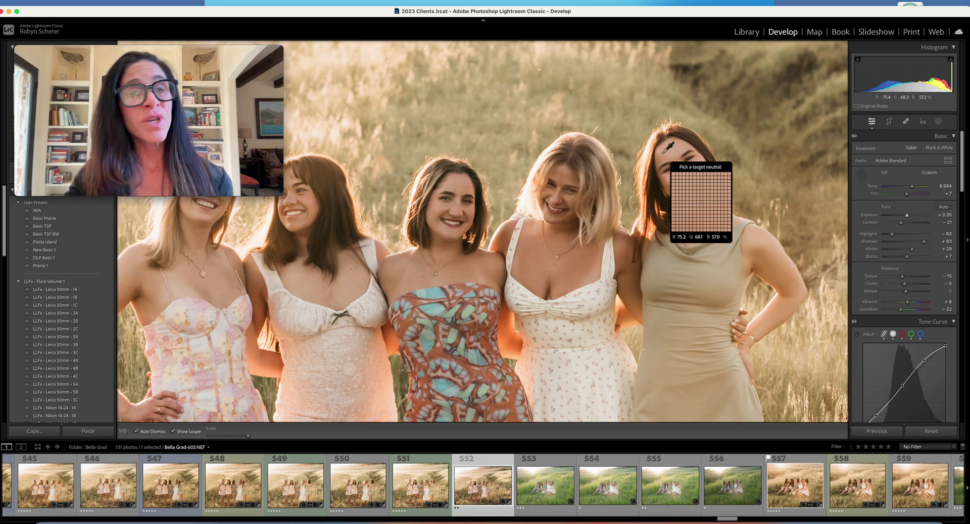
{"action": "left_click", "coordinate": [863, 174]}
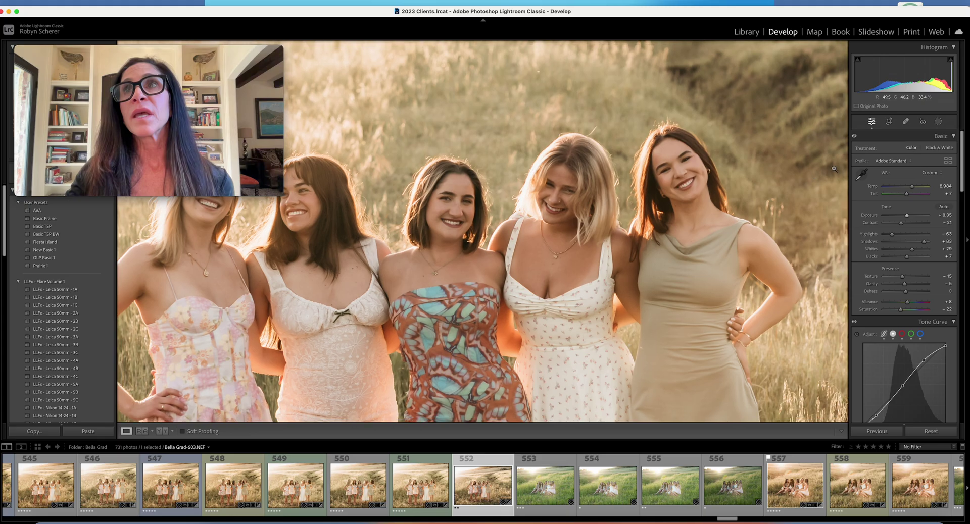
{"action": "left_click", "coordinate": [834, 169]}
- Start a crop of the standing group photo with the aspect ratio 4 x 5 / 8 x 10
{"action": "left_click", "coordinate": [889, 123]}
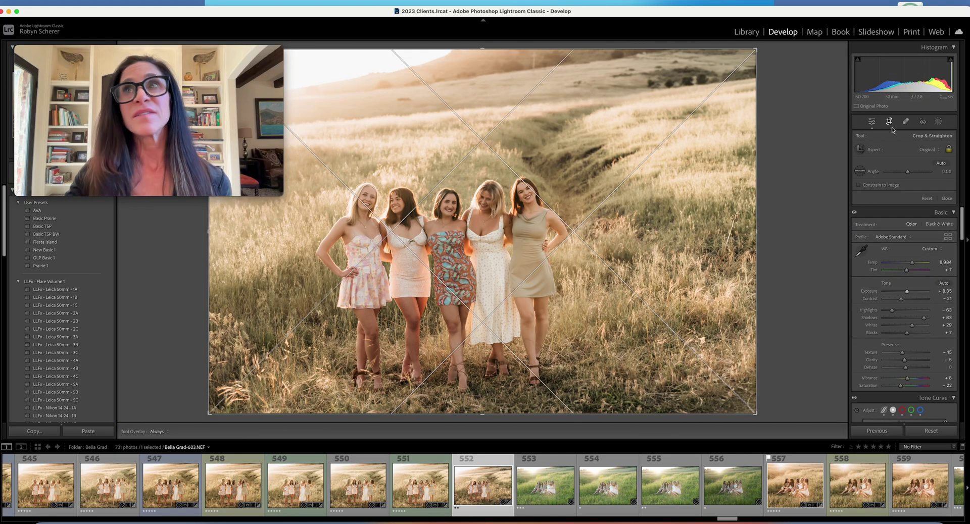
{"action": "left_click", "coordinate": [927, 150]}
{"action": "left_click", "coordinate": [936, 181]}
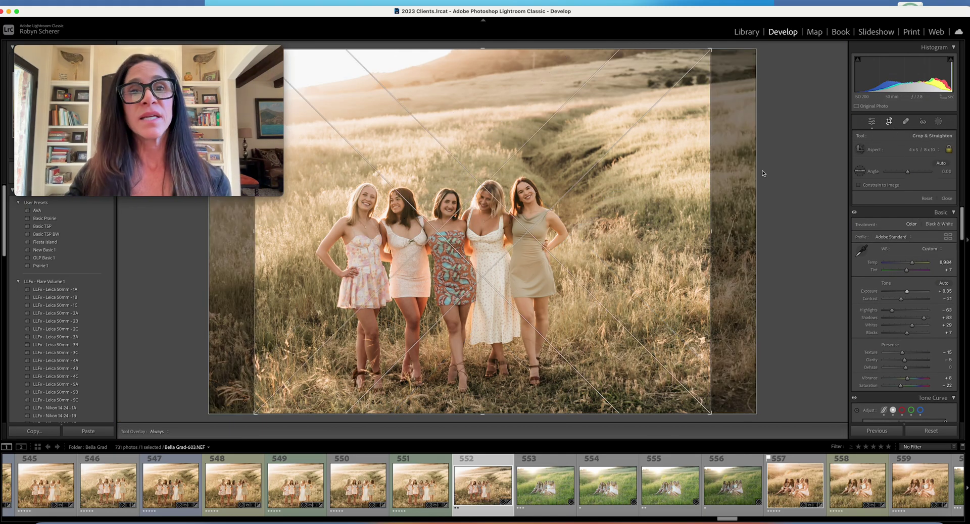
- Shift the photo sideways within the crop frame to center the five women, and apply the crop
{"action": "left_click_drag", "start_coordinate": [604, 158], "coordinate": [602, 154]}
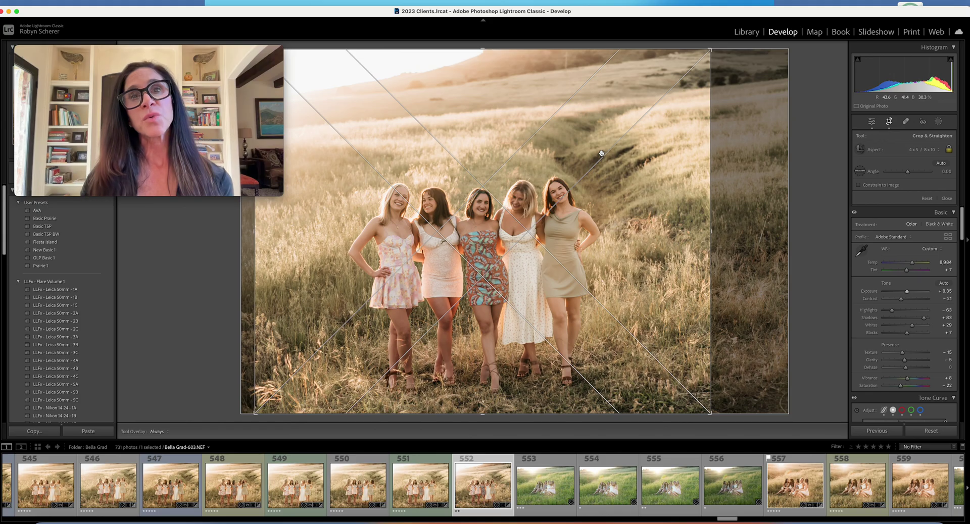
{"action": "left_click_drag", "start_coordinate": [750, 156], "coordinate": [755, 168]}
{"action": "key", "text": "Return"}
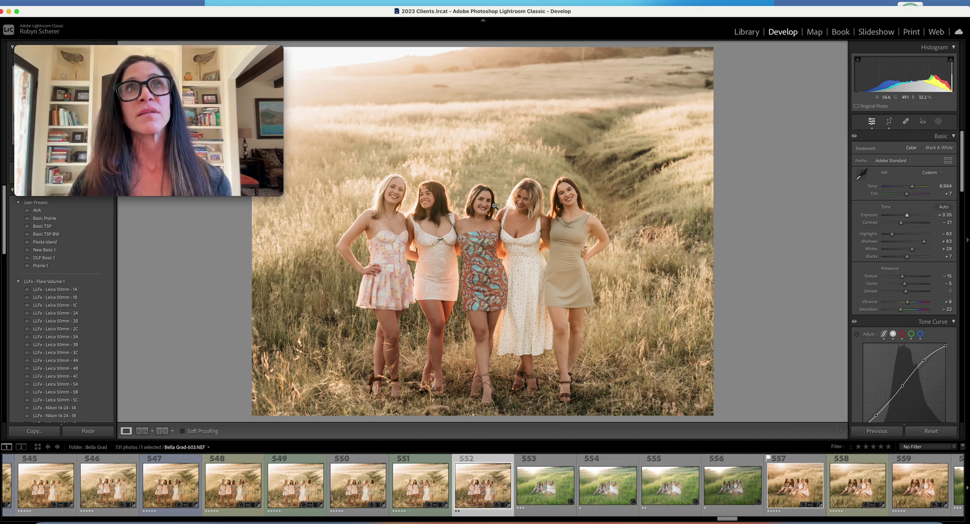
- Try the flare presets LLFx - Nikon 14-24 - 1A and LLFx - Zeiss 85mm - 1C on the standing group photo
{"action": "left_click", "coordinate": [240, 97]}
{"action": "left_click_drag", "start_coordinate": [241, 95], "coordinate": [787, 46]}
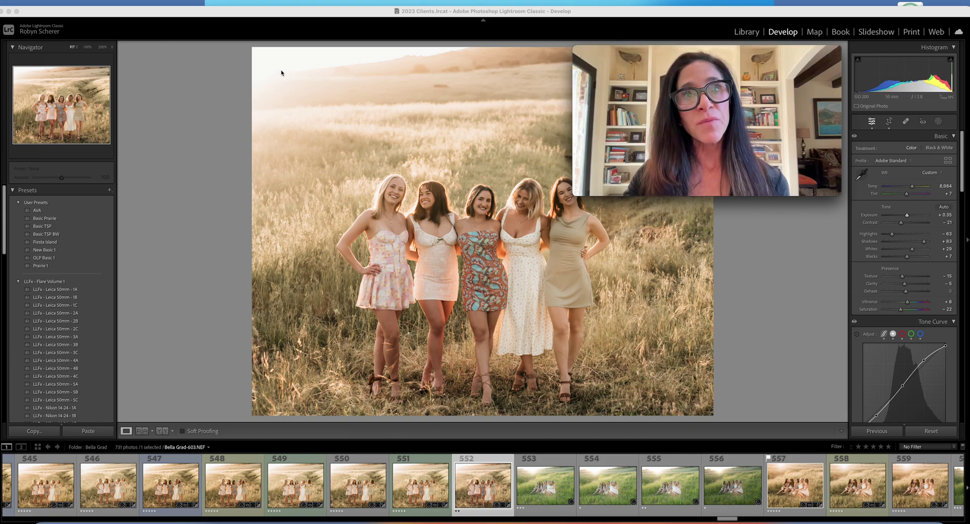
{"action": "scroll", "coordinate": [69, 309], "scroll_direction": "down", "scroll_amount": 3}
{"action": "scroll", "coordinate": [69, 309], "scroll_direction": "down", "scroll_amount": 3}
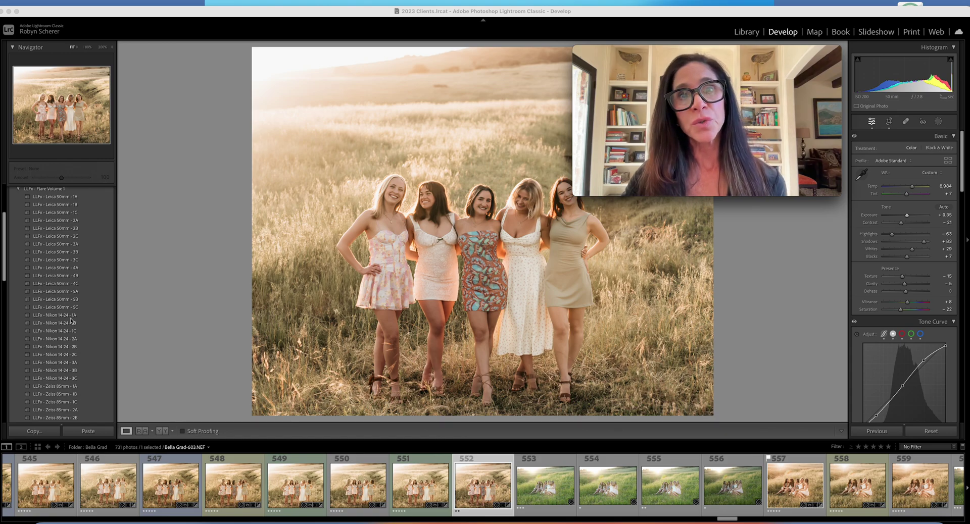
{"action": "left_click", "coordinate": [71, 316]}
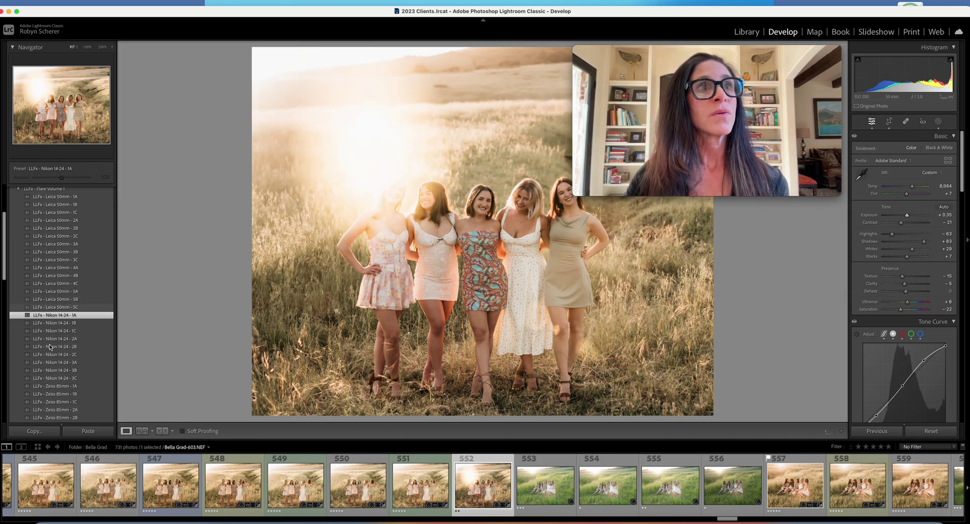
{"action": "scroll", "coordinate": [104, 360], "scroll_direction": "down", "scroll_amount": 1}
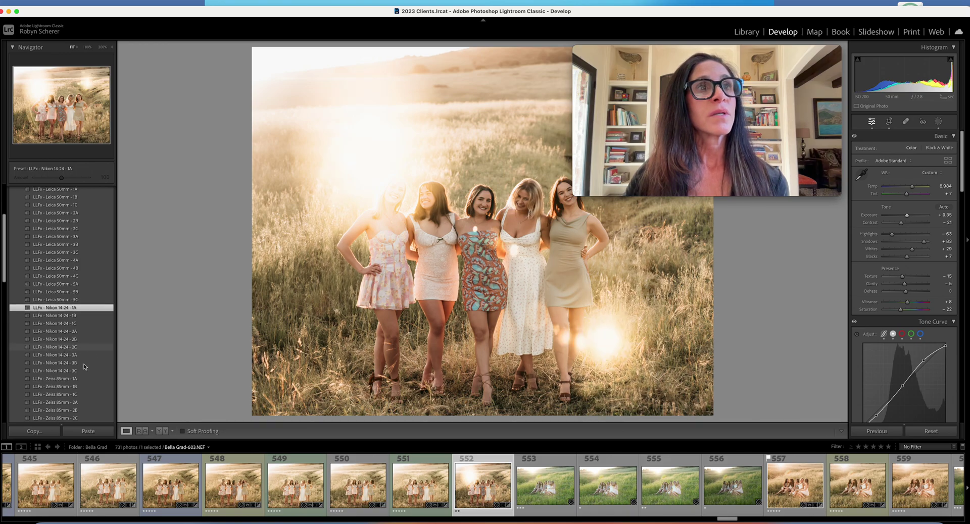
{"action": "left_click", "coordinate": [64, 396]}
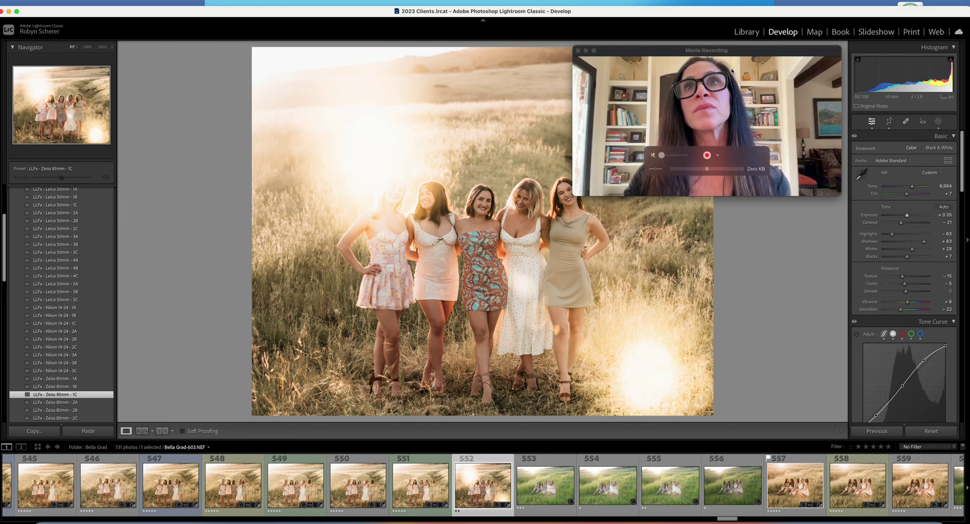
- Delete the large flare mask above the blonde woman's head and the faint flare mask beside it
{"action": "left_click_drag", "start_coordinate": [729, 49], "coordinate": [141, 83]}
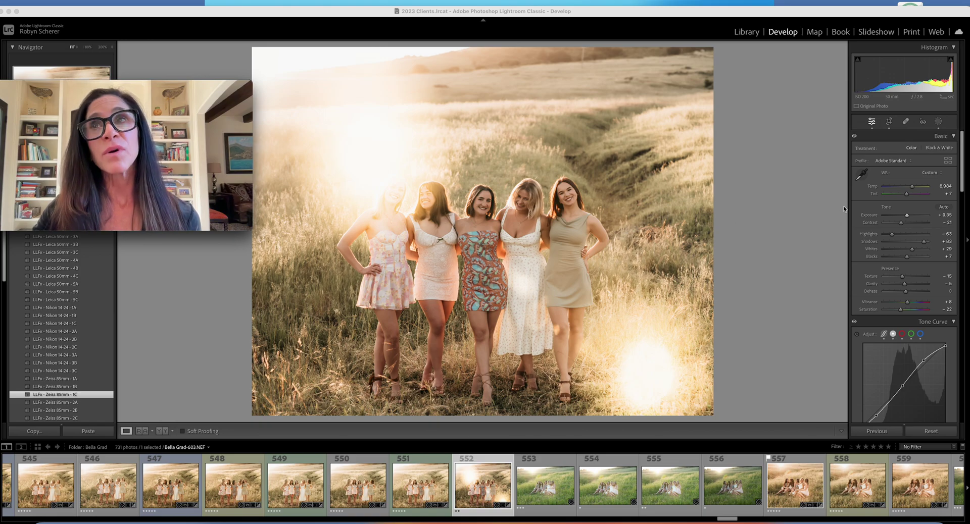
{"action": "left_click", "coordinate": [938, 123]}
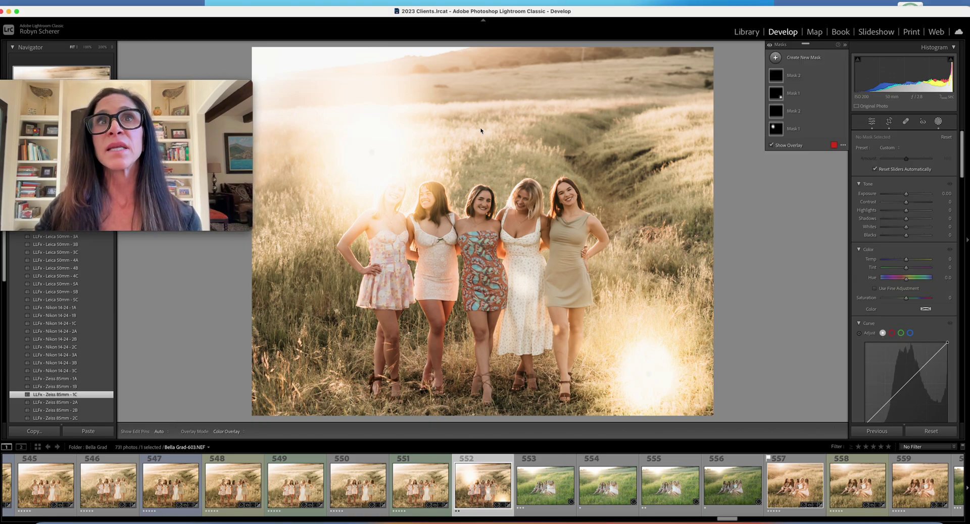
{"action": "left_click", "coordinate": [372, 153]}
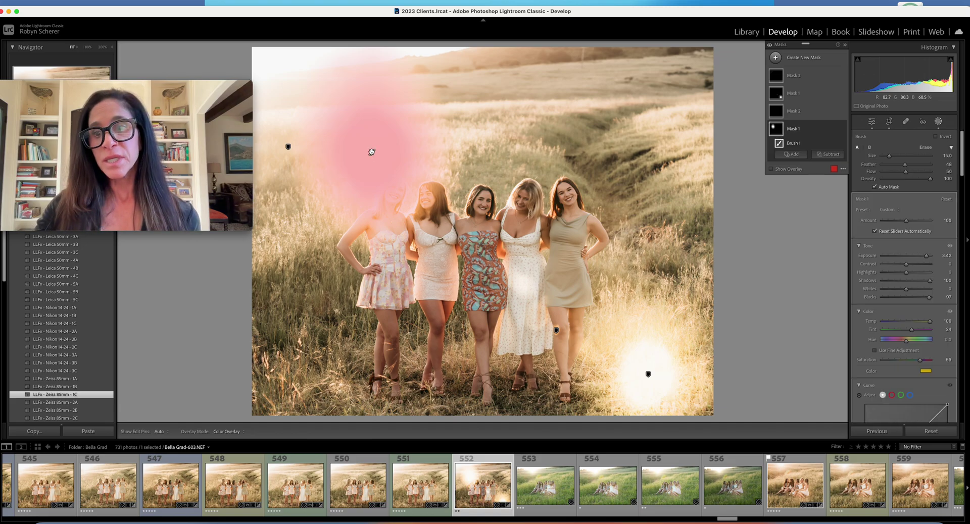
{"action": "key", "text": "Delete"}
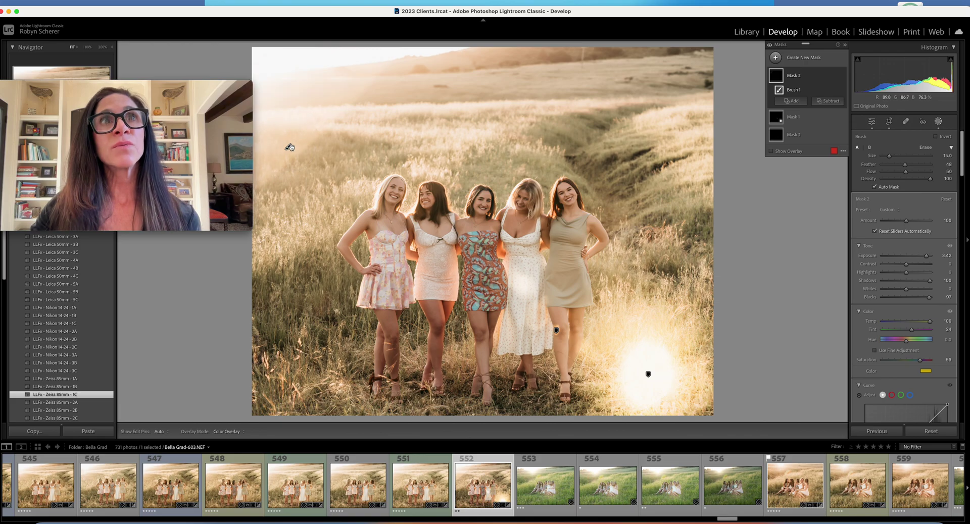
{"action": "left_click_drag", "start_coordinate": [288, 148], "coordinate": [432, 180]}
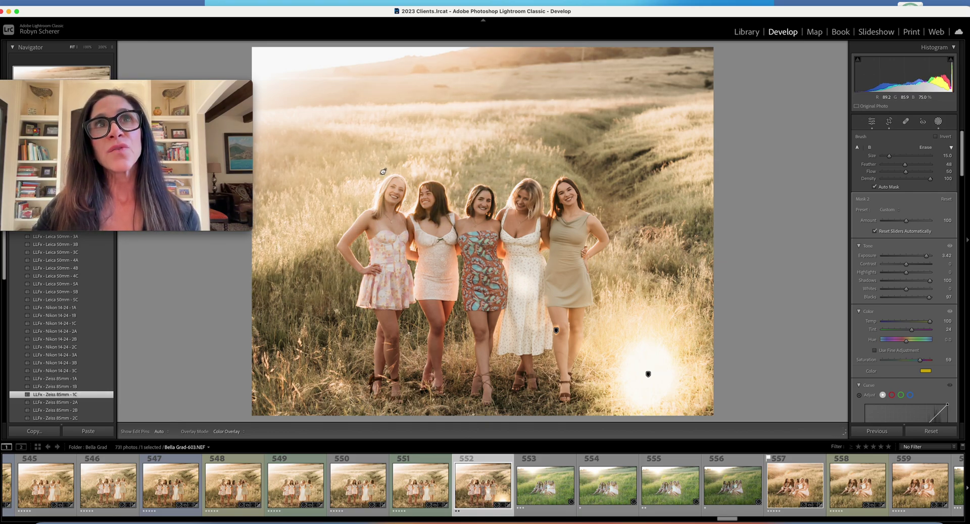
{"action": "key", "text": "shift+k"}
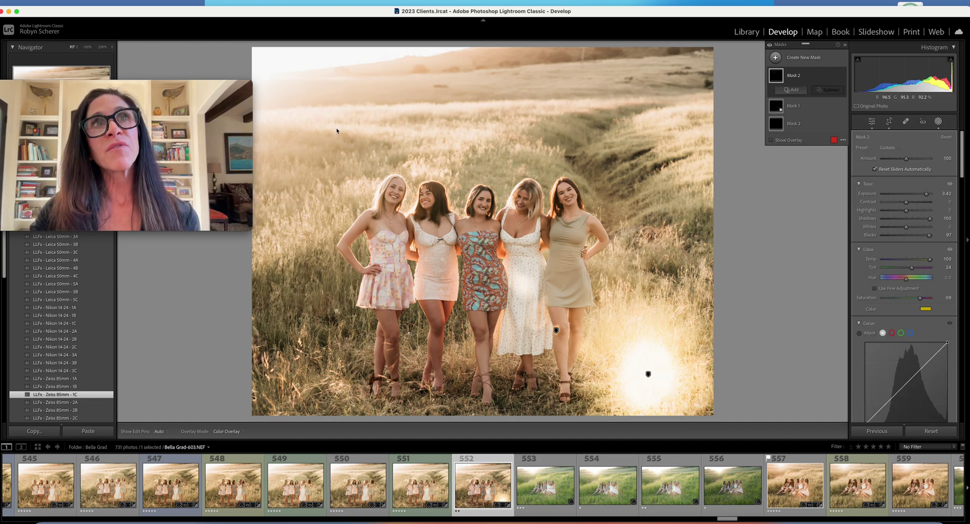
- Try moving the flare from the grass near the photo's lower-right corner onto the women in the white and beige dresses, and delete it
{"action": "left_click", "coordinate": [648, 374]}
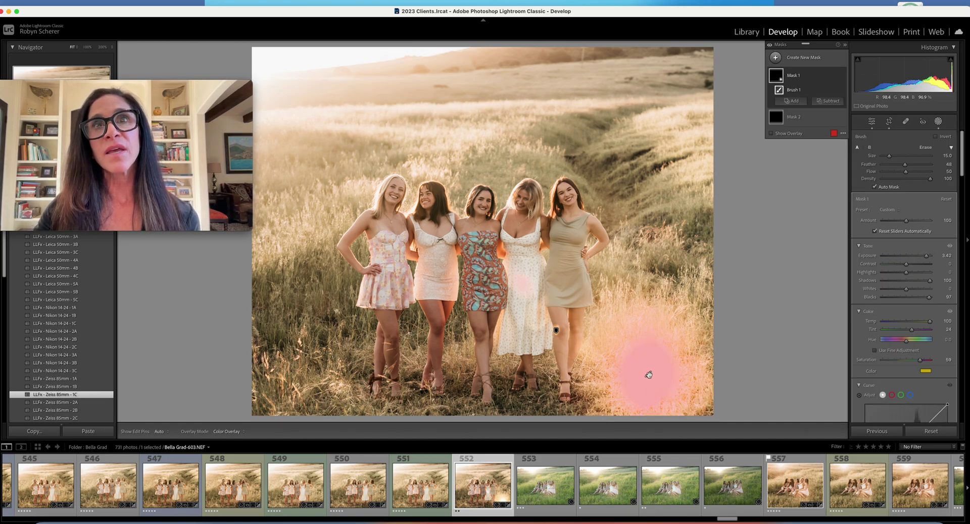
{"action": "key", "text": "shift+k"}
{"action": "mouse_move", "coordinate": [615, 318]}
{"action": "left_mouse_down"}
{"action": "mouse_move", "coordinate": [500, 206]}
{"action": "mouse_move", "coordinate": [424, 173]}
{"action": "mouse_move", "coordinate": [396, 190]}
{"action": "mouse_move", "coordinate": [558, 210]}
{"action": "mouse_move", "coordinate": [546, 210]}
{"action": "left_mouse_up"}
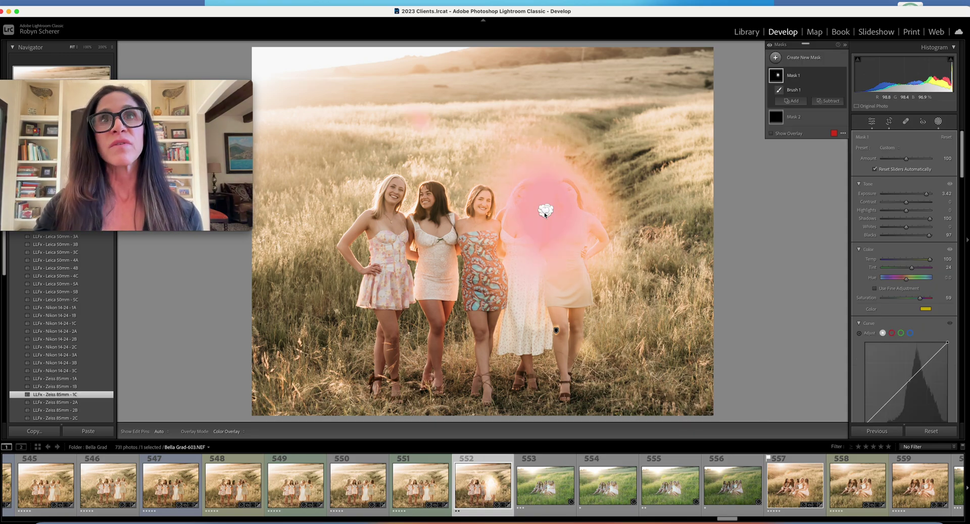
{"action": "key", "text": "Delete"}
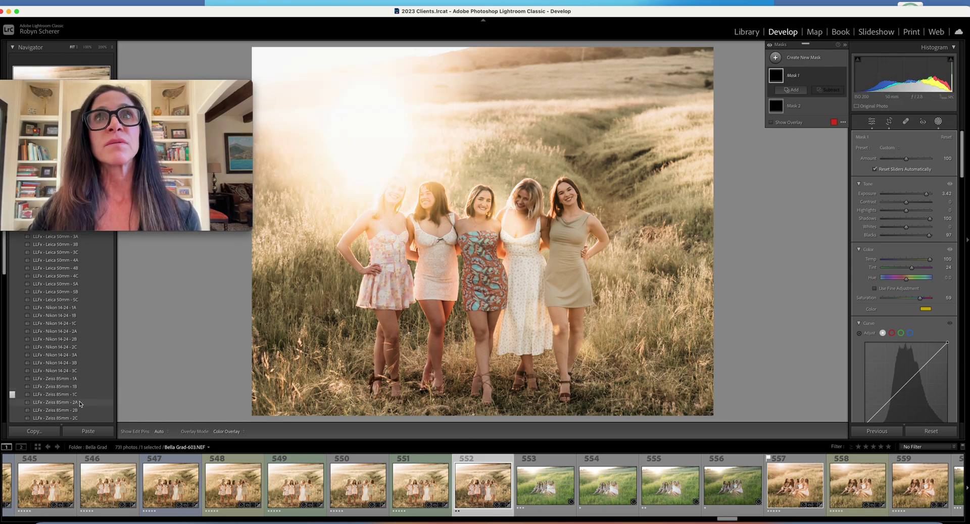
- Apply the LLFx - Zeiss 85mm - 2A flare preset and move its large flare to the photo's upper-left corner, checking the mask overlay
{"action": "left_click", "coordinate": [79, 404]}
{"action": "key", "text": "shift+w"}
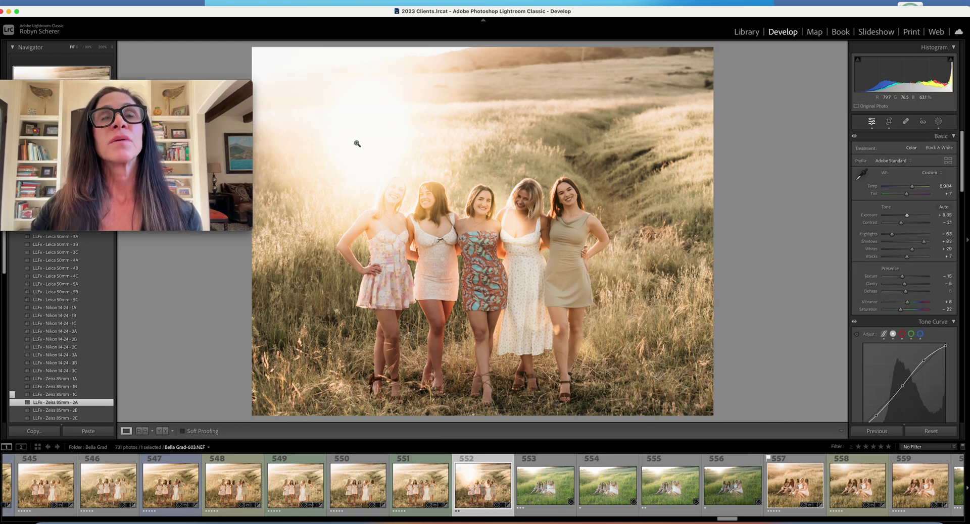
{"action": "left_click", "coordinate": [937, 123]}
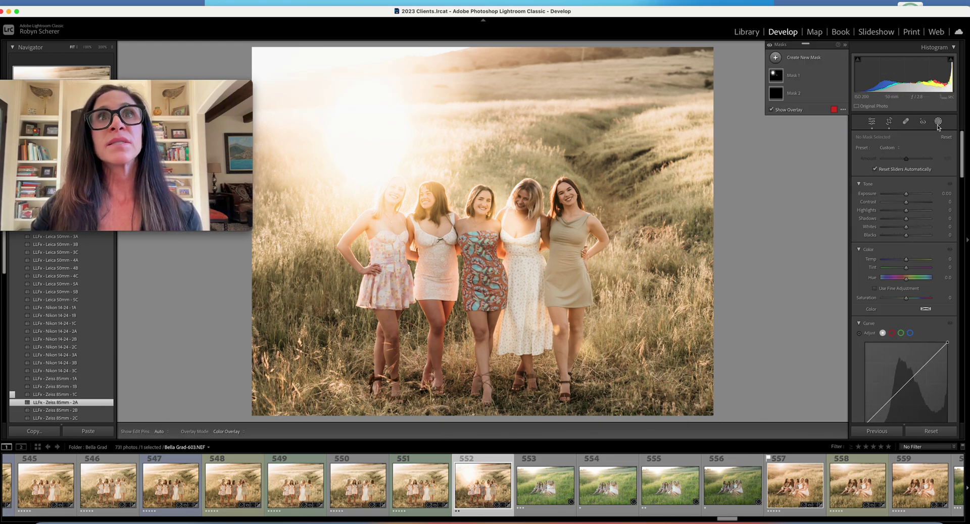
{"action": "left_click", "coordinate": [369, 133]}
{"action": "mouse_move", "coordinate": [368, 134]}
{"action": "left_mouse_down"}
{"action": "mouse_move", "coordinate": [474, 109]}
{"action": "mouse_move", "coordinate": [264, 86]}
{"action": "mouse_move", "coordinate": [255, 74]}
{"action": "left_mouse_up"}
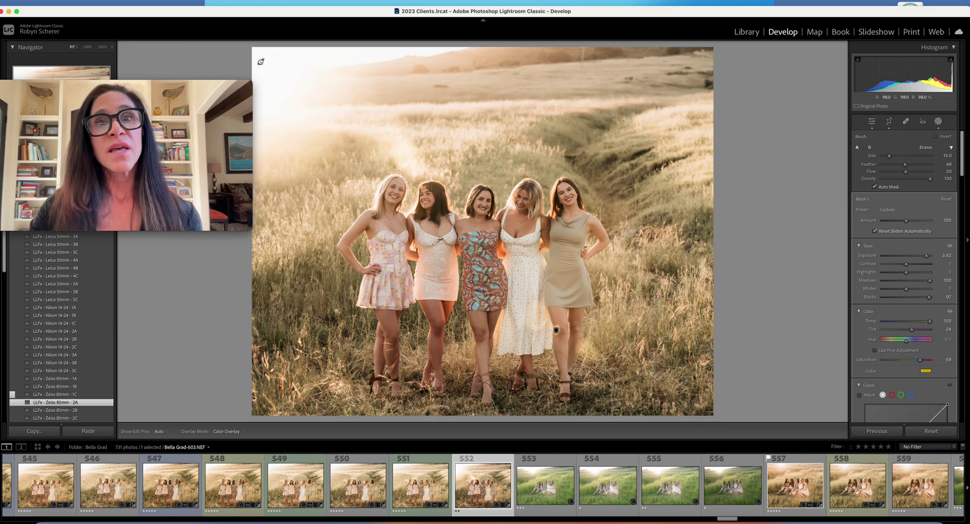
{"action": "key", "text": "o"}
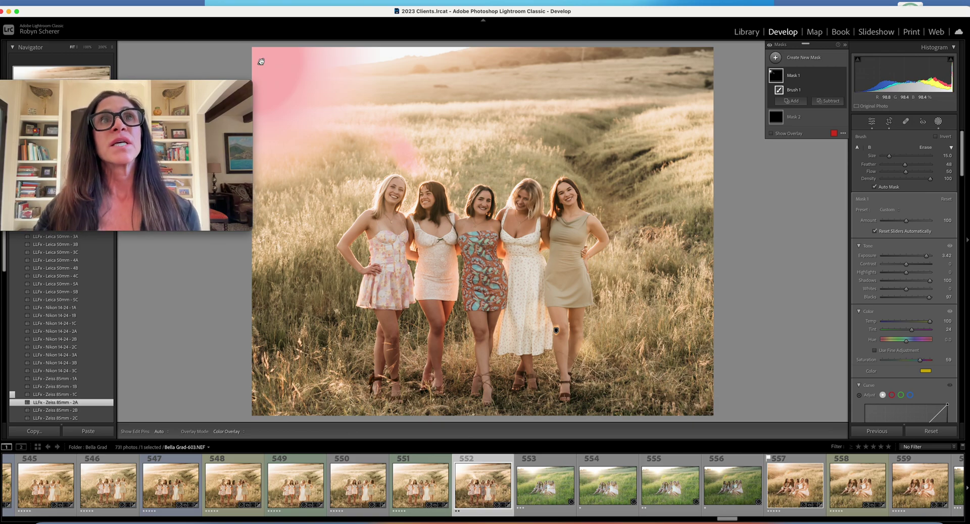
{"action": "key", "text": "o"}
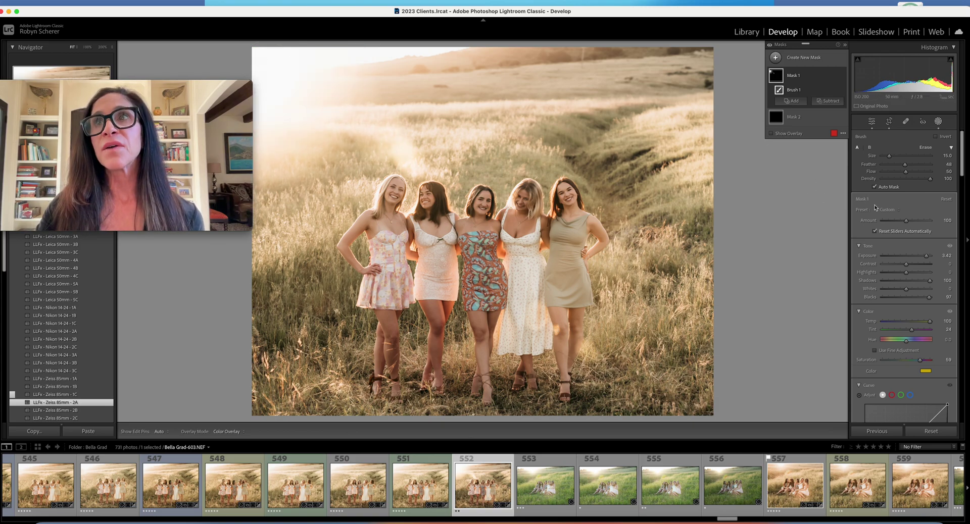
- Set the corner flare mask's exposure to 1.17 and compare the photo before and after editing
{"action": "left_click_drag", "start_coordinate": [927, 255], "coordinate": [914, 259]}
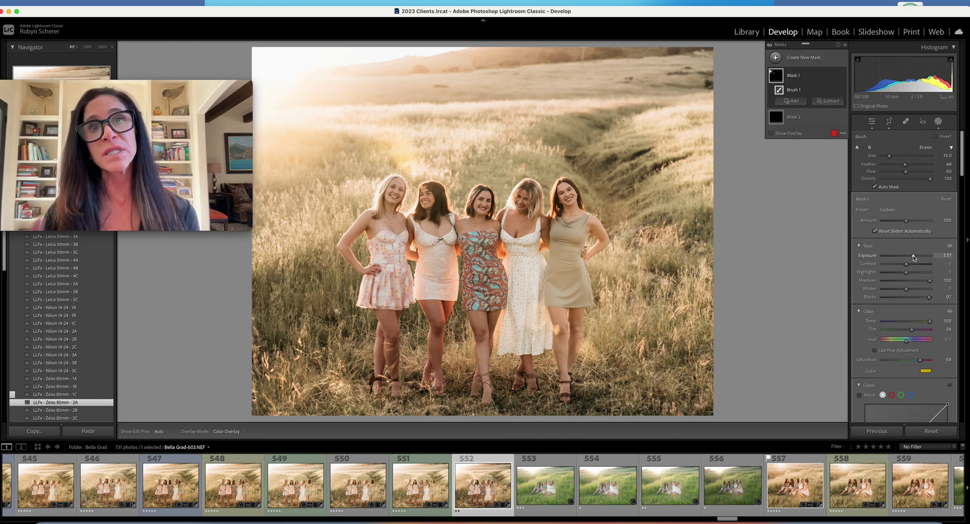
{"action": "left_click", "coordinate": [938, 121]}
{"action": "key", "text": "backslash"}
{"action": "key", "text": "backslash"}
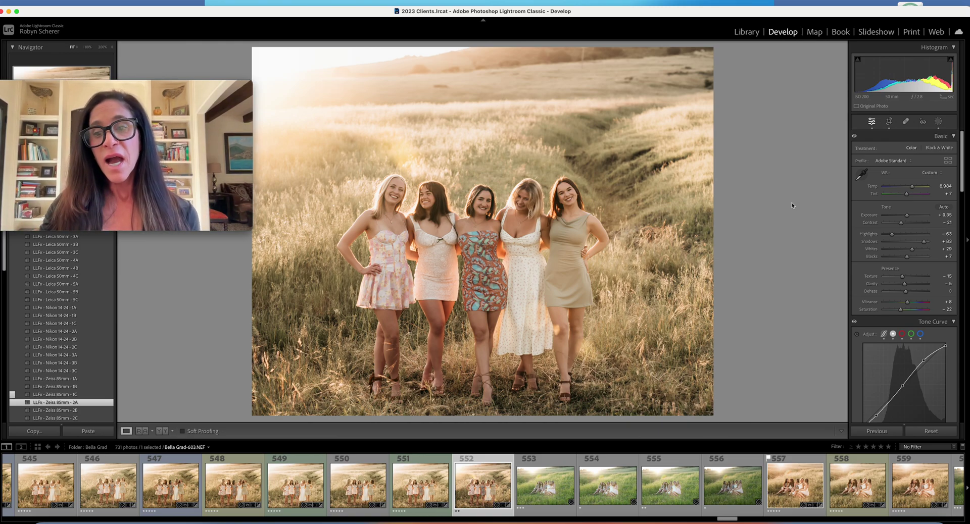
{"action": "key", "text": "backslash"}
{"action": "key", "text": "backslash"}
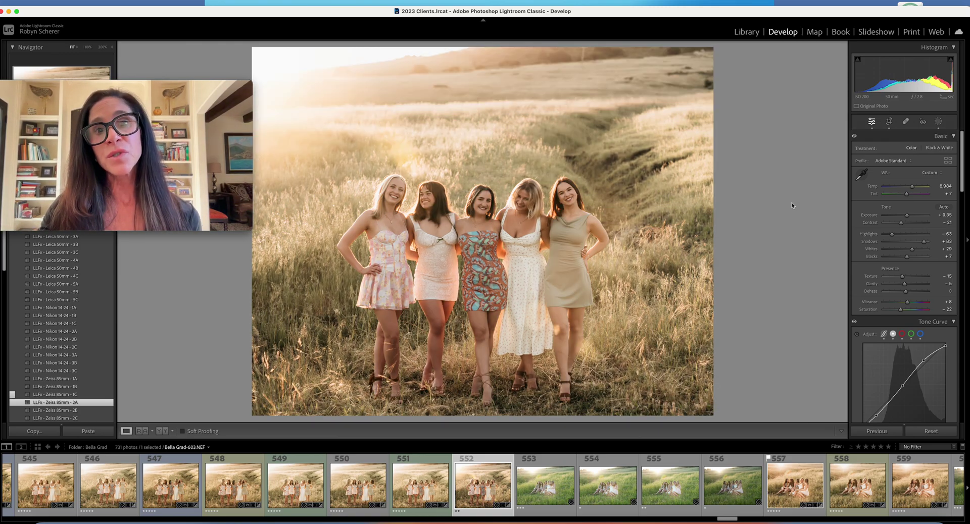